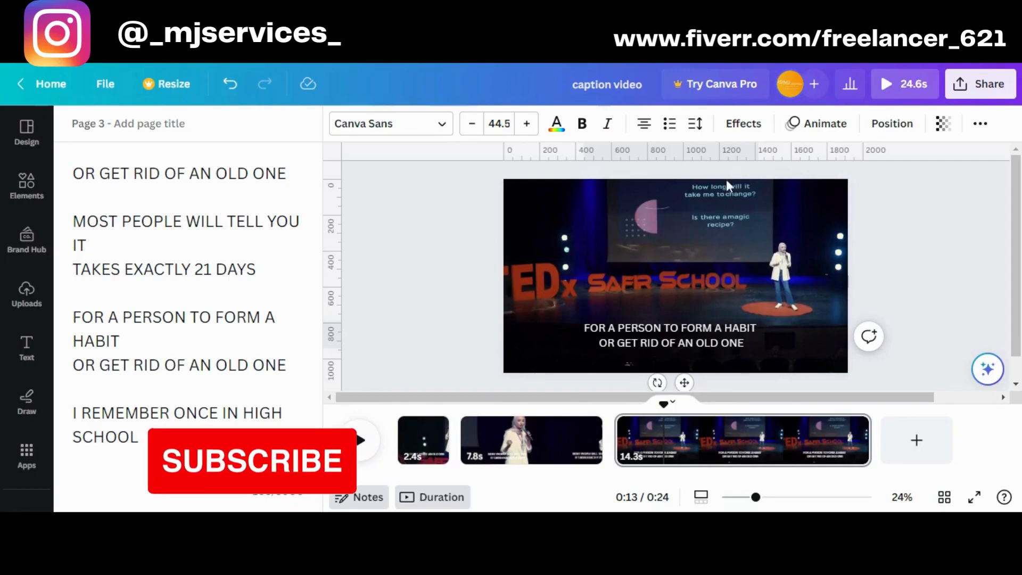
Try spelling HABIT as HABBIT in the caption on page 3
left_click(741, 338)
left_click(746, 335)
left_click(743, 330)
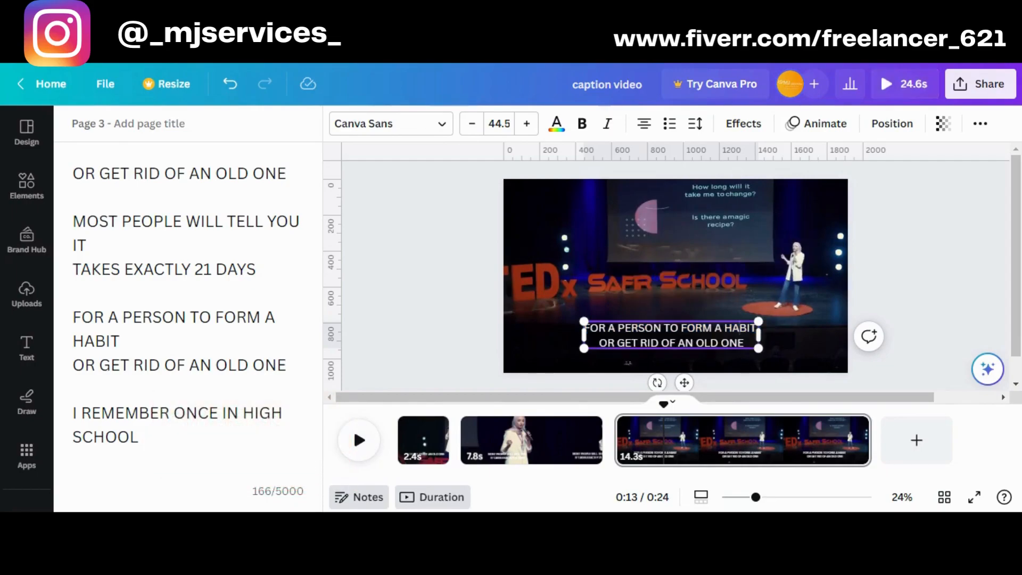
type("B")
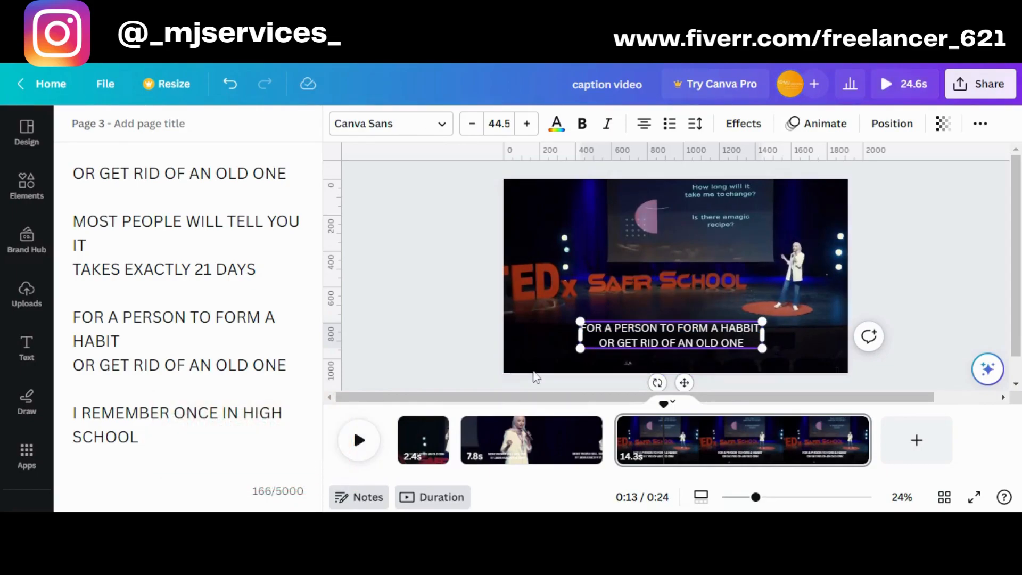
Play back page 3 from the 0:13 mark to check the caption against the speech
left_click(356, 447)
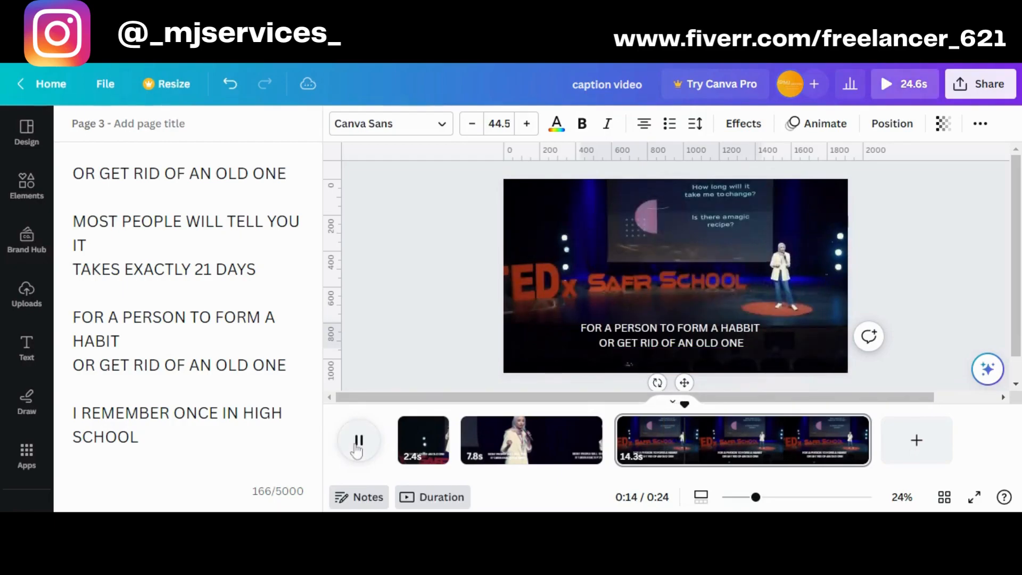
key("space")
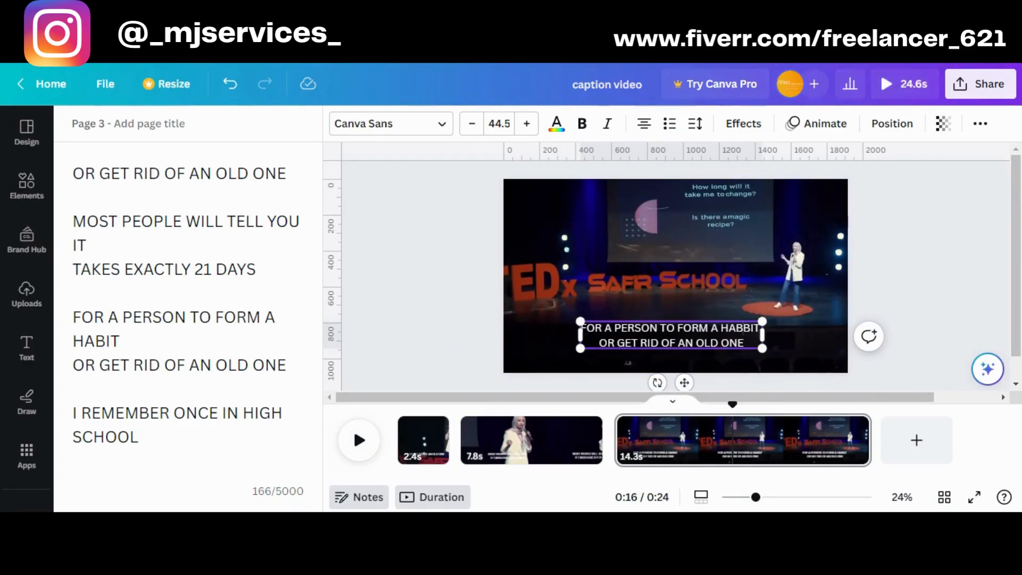
left_click(370, 442)
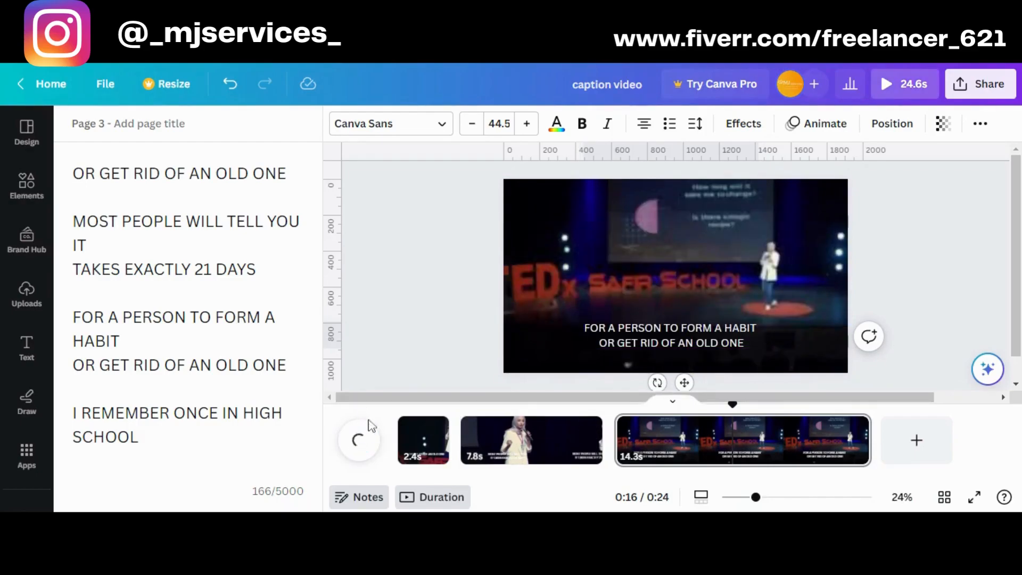
left_click(365, 442)
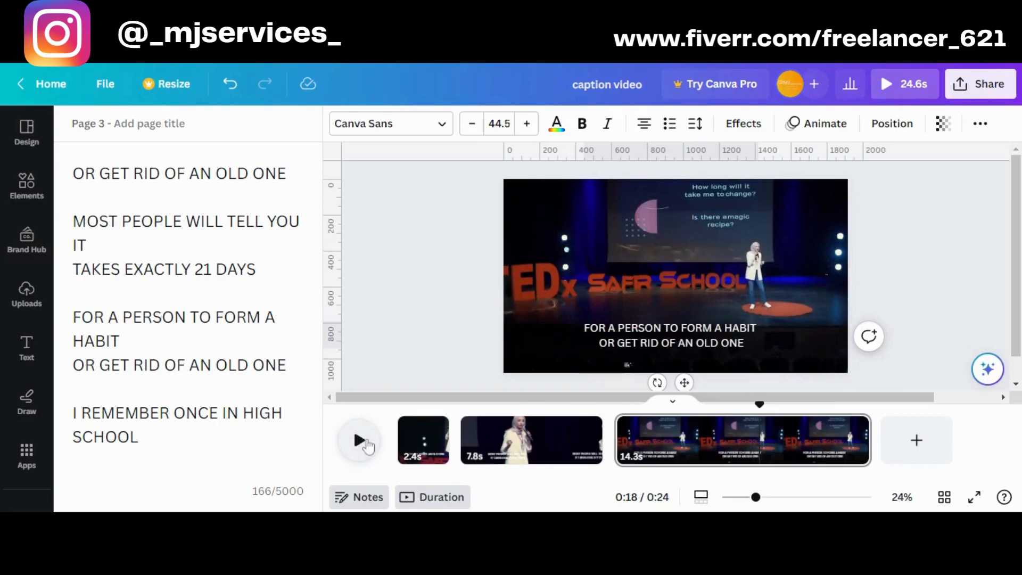
Try splitting page 3 at the 0:15 mark
left_click(683, 447)
left_click(355, 439)
left_click(361, 441)
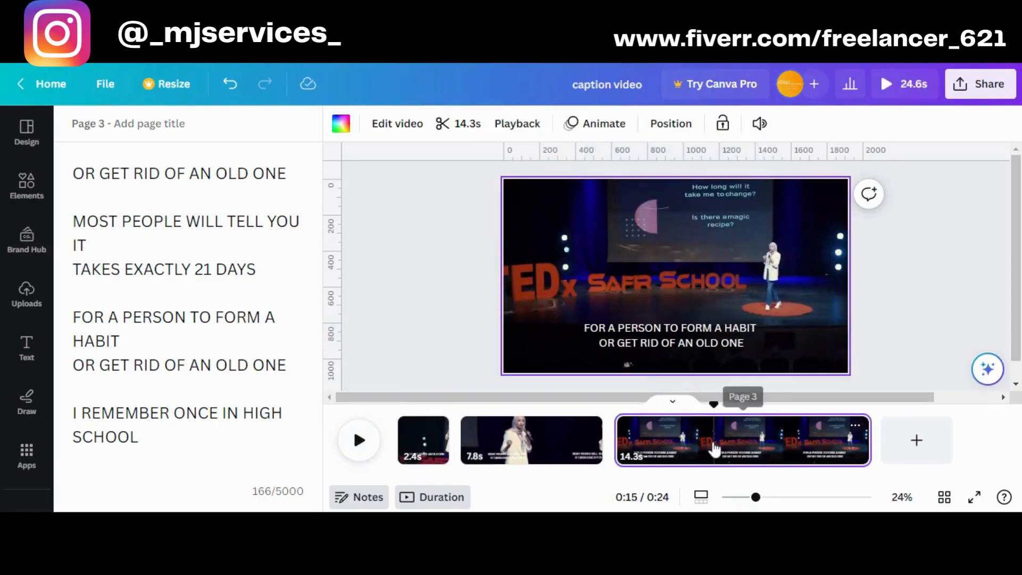
right_click(712, 447)
left_click(746, 379)
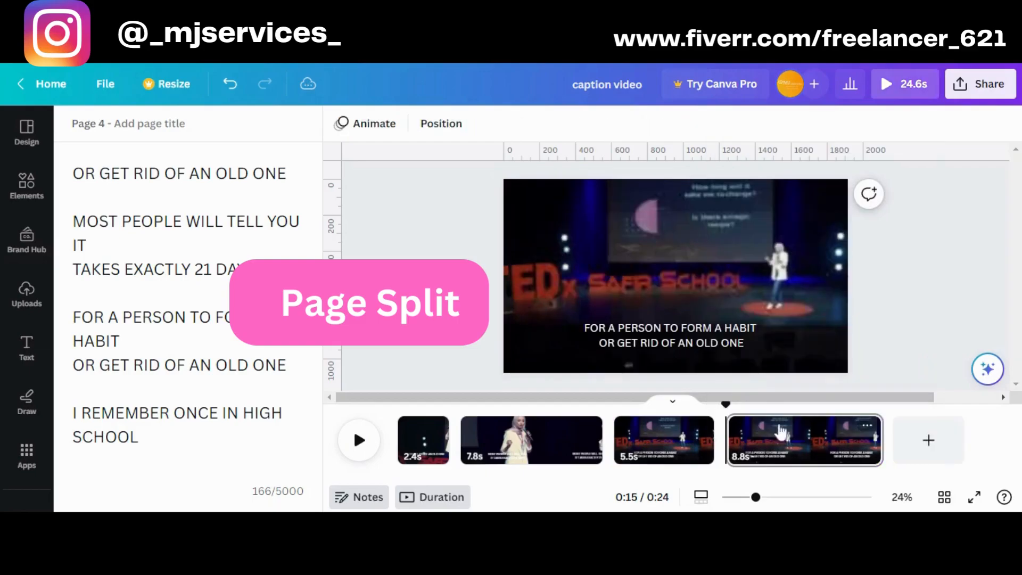
Play back the split pages to check where the caption should change
left_click(782, 432)
left_click(354, 446)
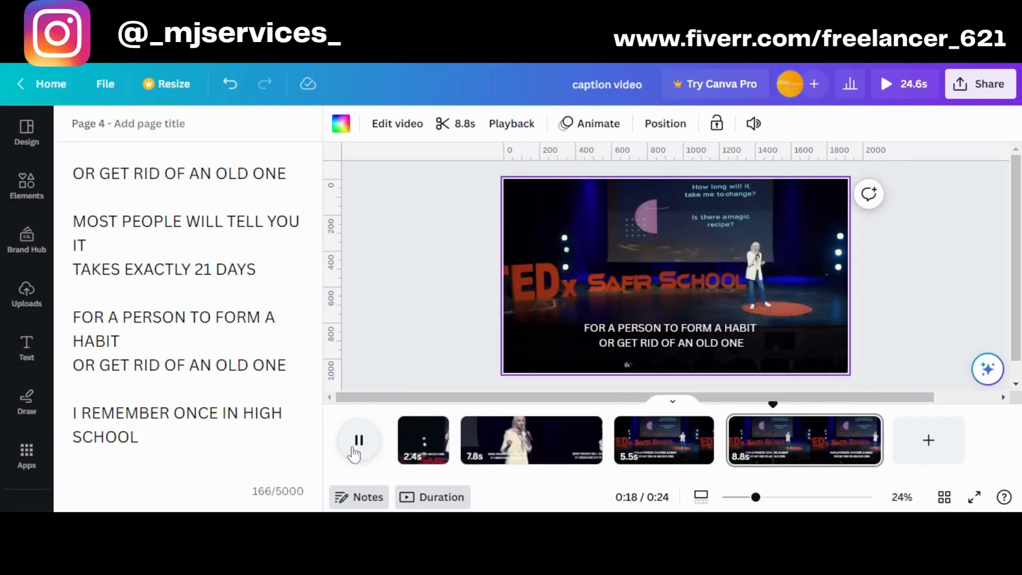
left_click(353, 450)
left_click(694, 451)
left_click(362, 441)
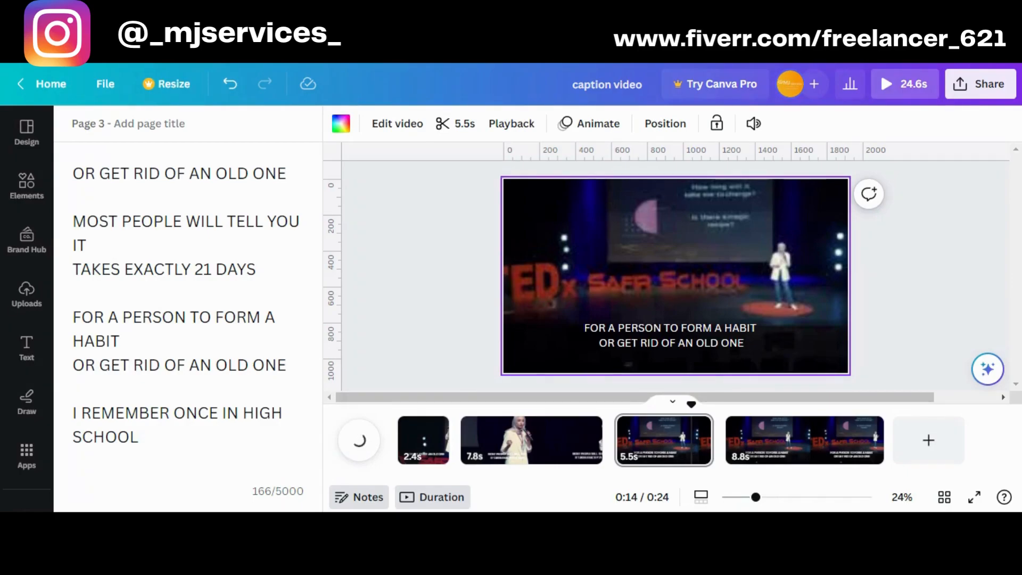
Split page 3 at the 0:14 mark, leaving a 4.0-second page before the cut
left_click(692, 447)
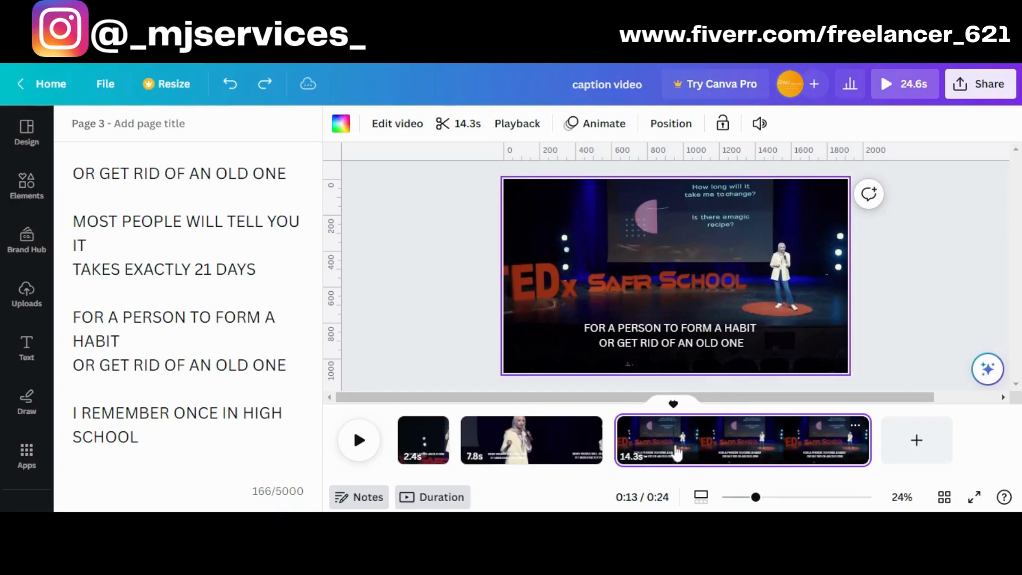
left_click(361, 443)
left_click(362, 447)
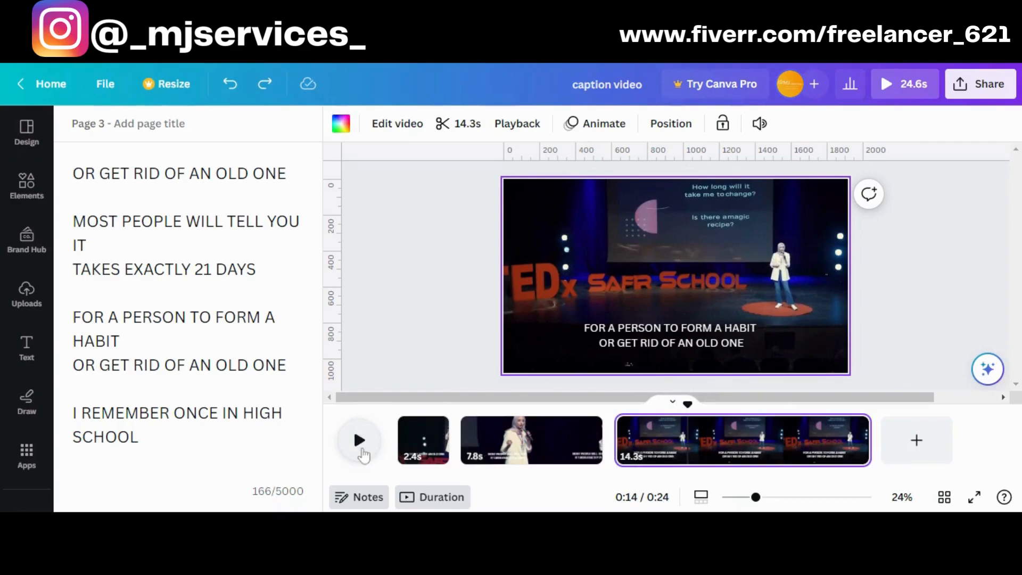
right_click(688, 447)
left_click(743, 374)
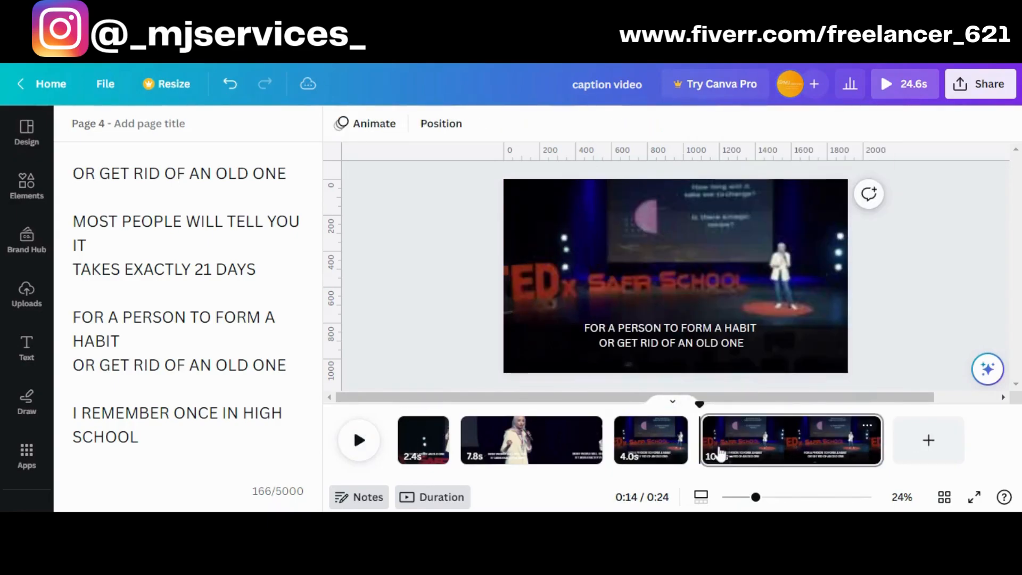
Replace the caption on page 4 with "I REMEMBER ONCE IN HIGH SCHOOL" copied from the notes
left_click(357, 447)
left_click(355, 446)
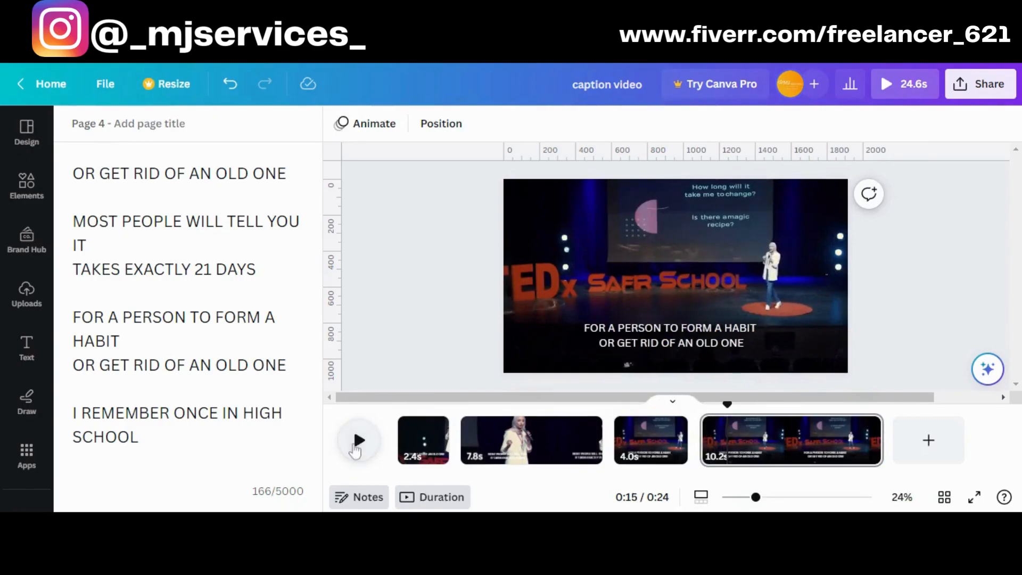
left_click(701, 346)
double_click(701, 346)
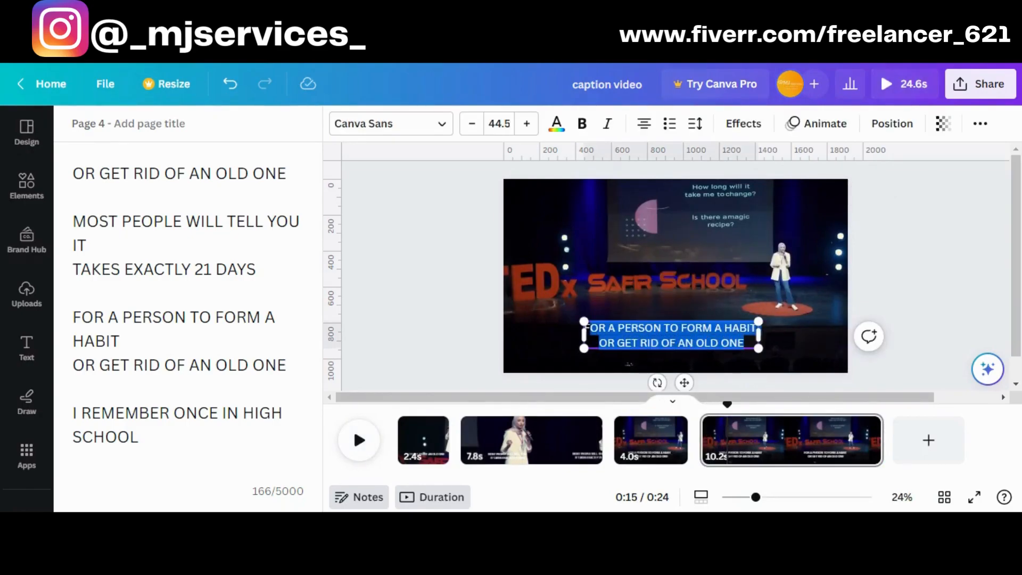
left_click_drag(74, 413, 138, 437)
key("ctrl+c")
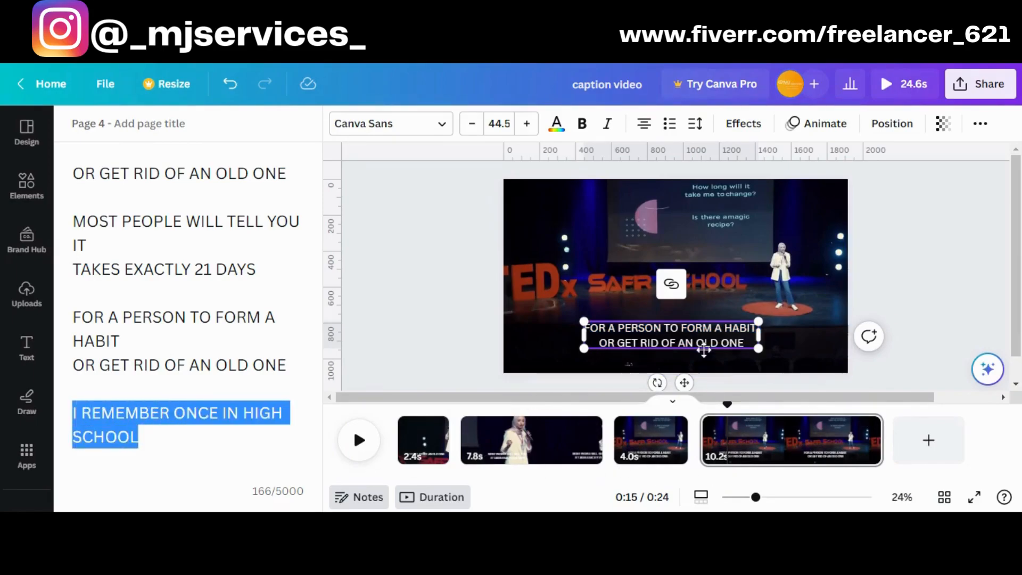
left_click(745, 343)
left_click_drag(745, 344, 583, 326)
key("ctrl+v")
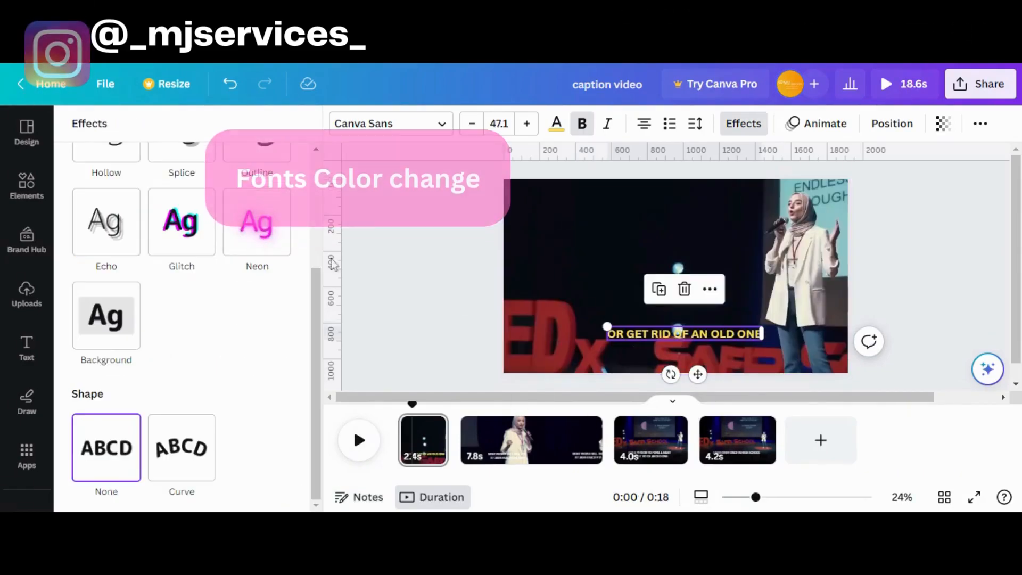
Apply the Outline effect in black #000000 to the "OR GET RID OF AN OLD ONE" caption on page 1
scroll(106, 330, "up", 5)
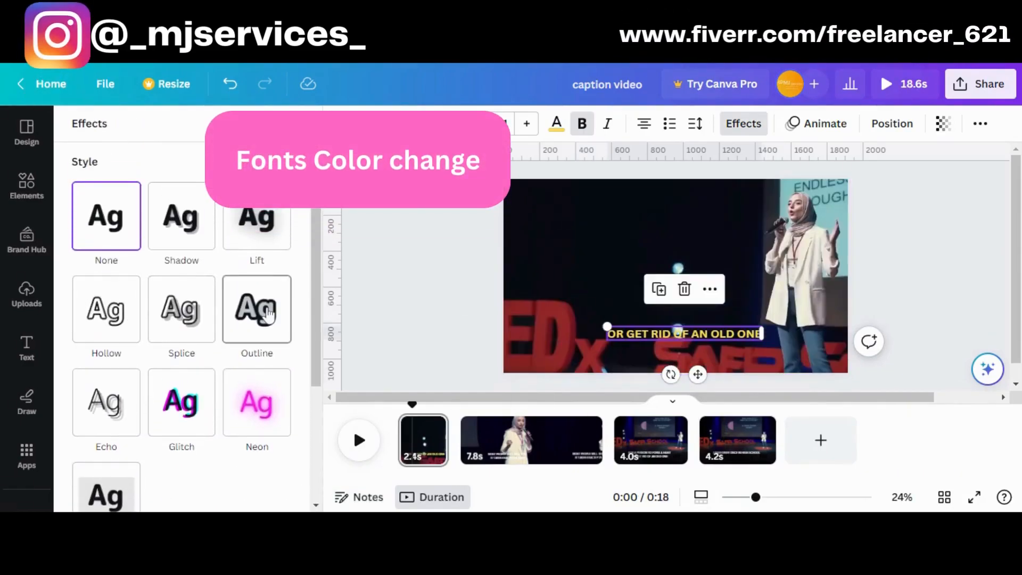
left_click(193, 320)
left_click(260, 319)
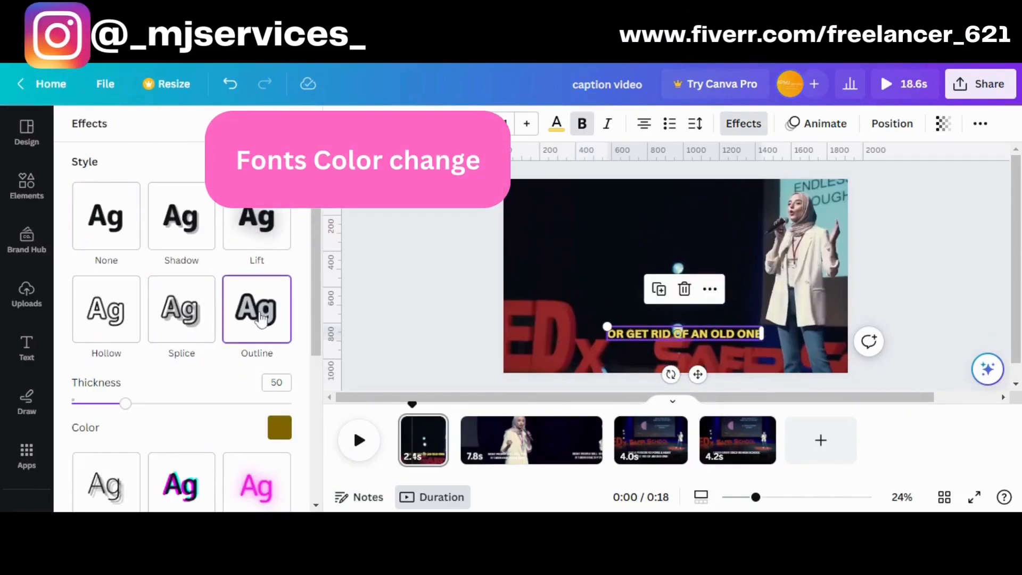
left_click(277, 428)
scroll(146, 330, "down", 5)
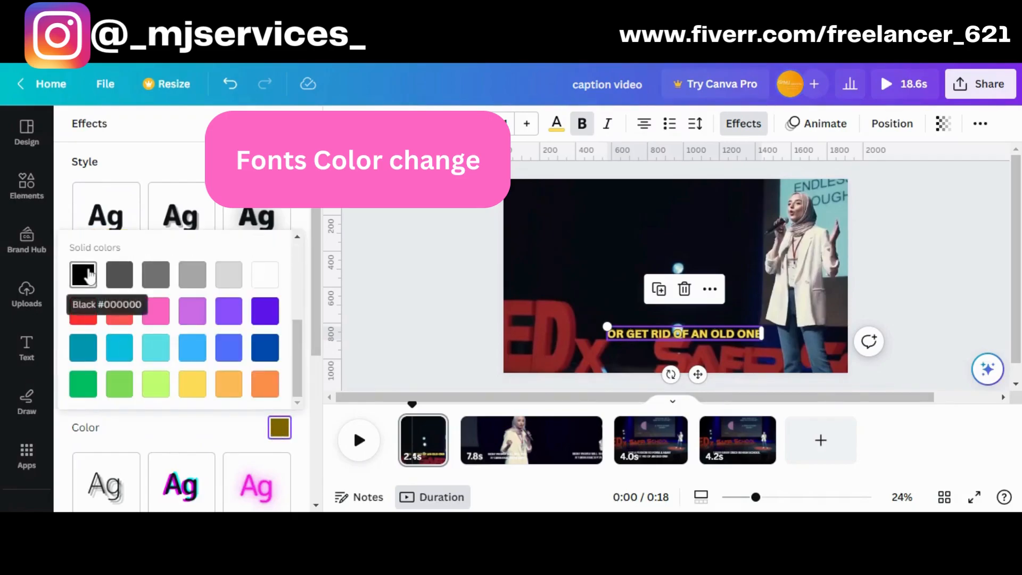
left_click(84, 274)
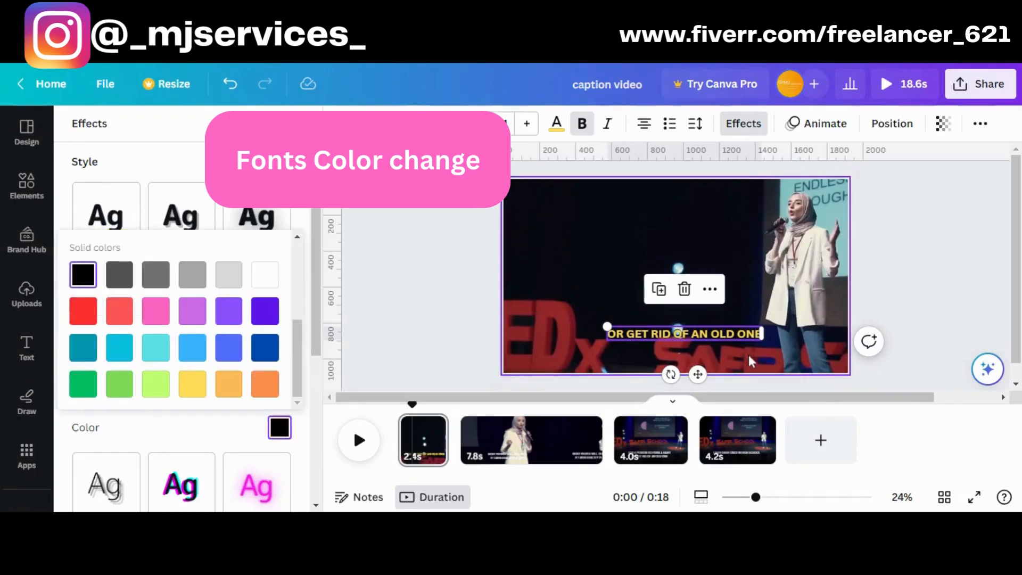
Make the whole "MOST PEOPLE WILL TELL YOU IT TAKES EXACTLY 21 DAYS" caption on page 2 yellow and bold
left_click(496, 446)
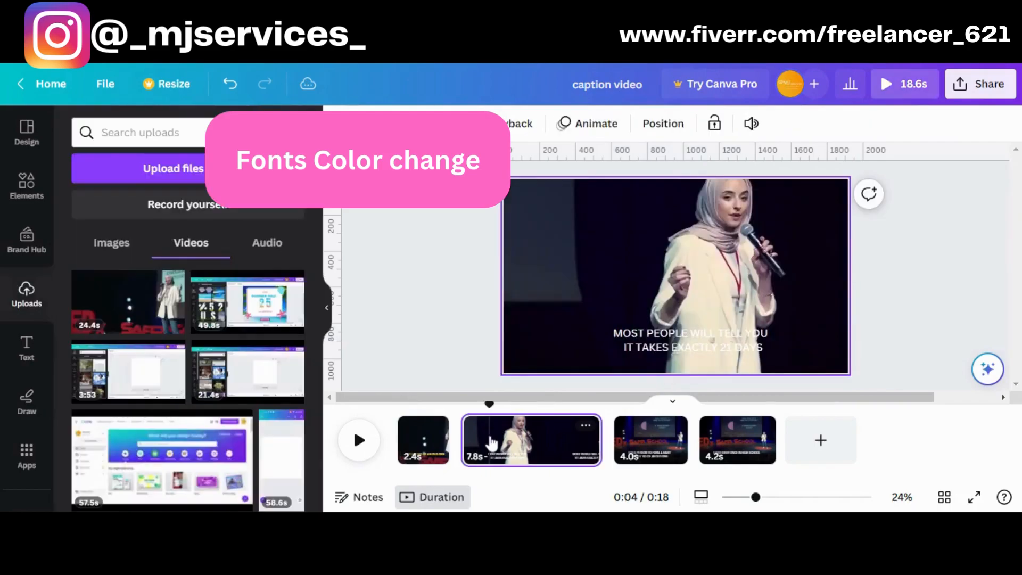
left_click(695, 349)
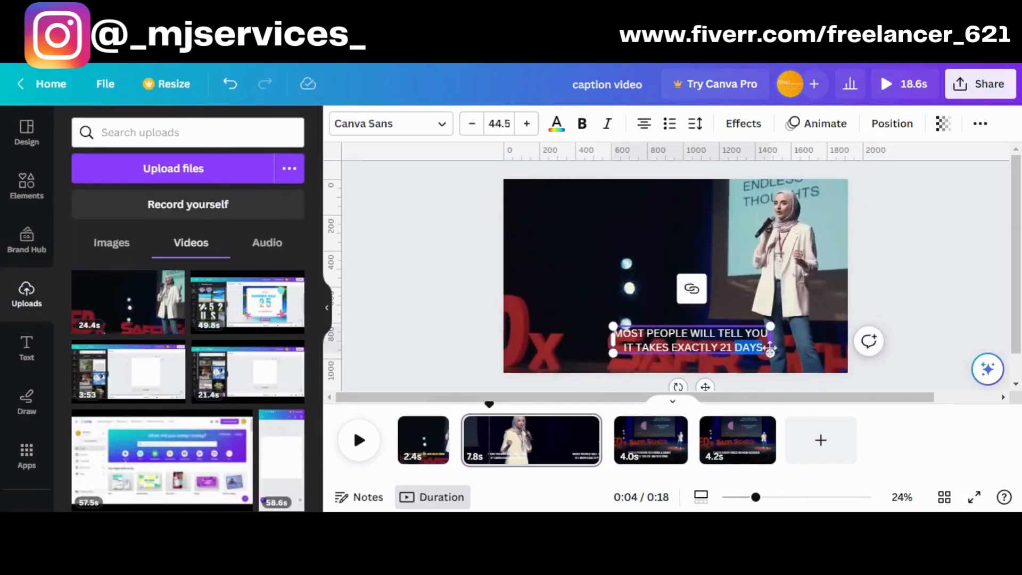
left_click_drag(638, 334, 764, 348)
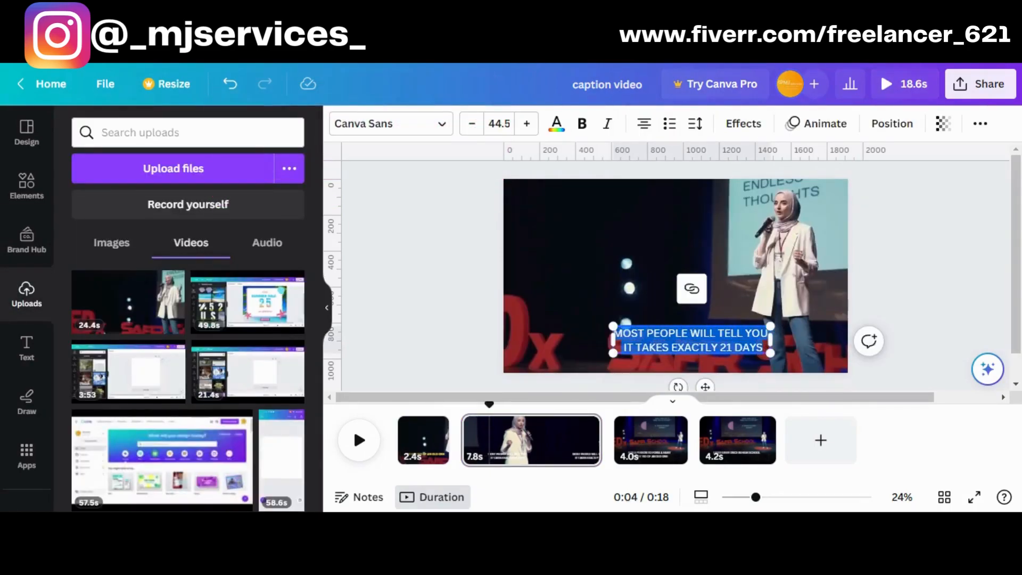
left_click(556, 125)
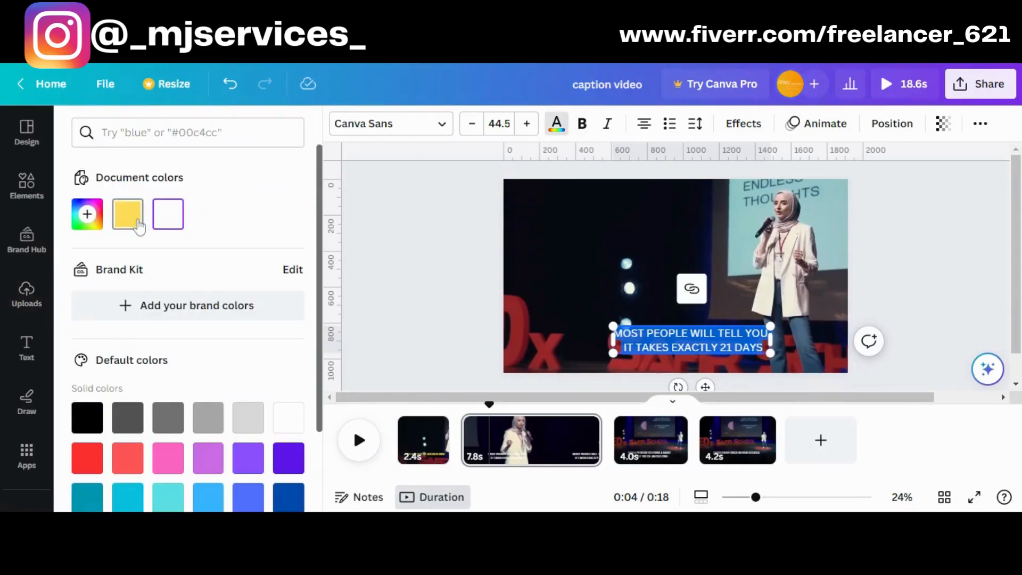
left_click(133, 219)
left_click(582, 127)
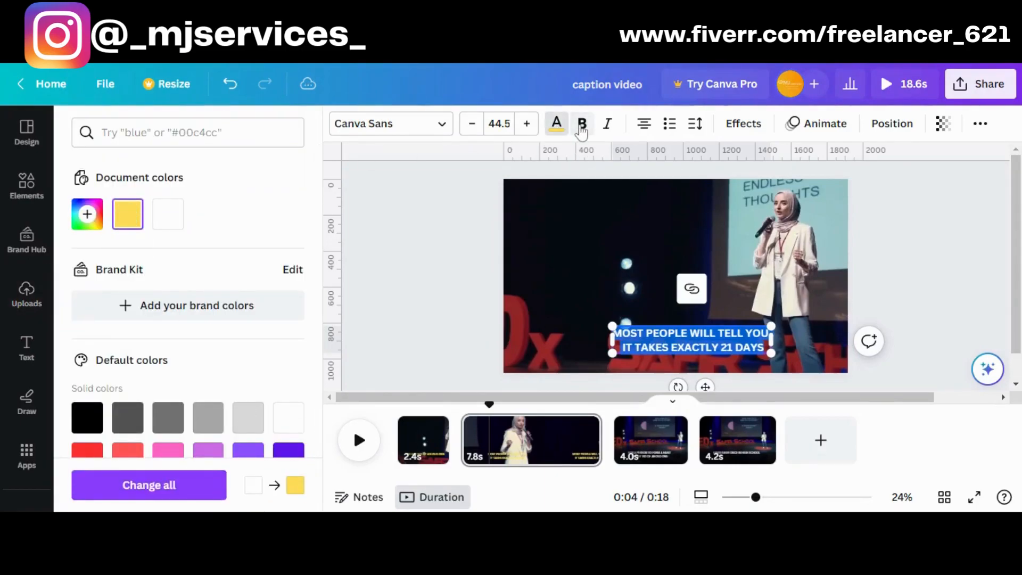
Apply the Outline effect to the page 2 caption with the custom dark colour #201F1D
left_click(744, 124)
scroll(178, 373, "down", 3)
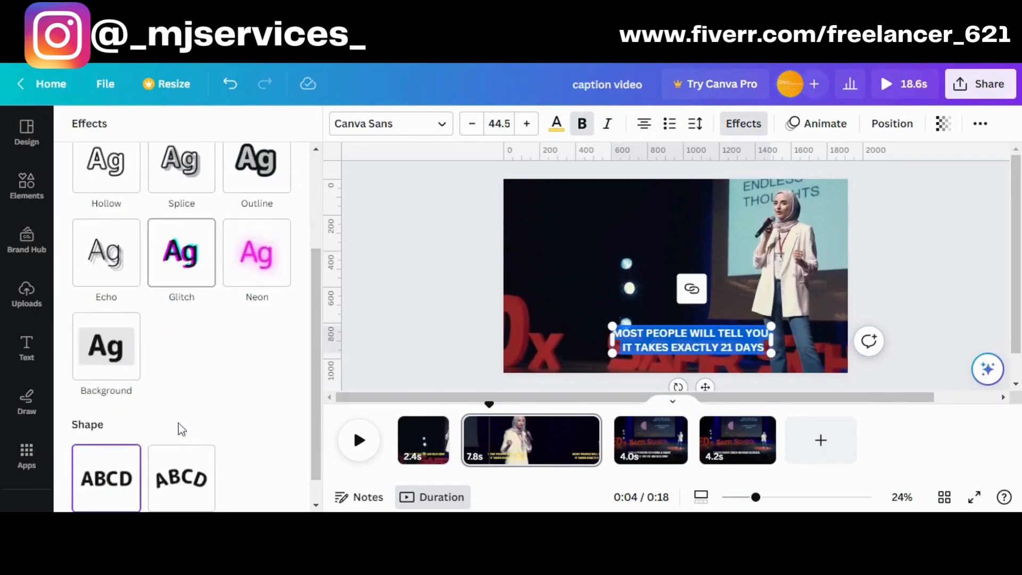
scroll(213, 266, "up", 2)
left_click(257, 237)
left_click(280, 352)
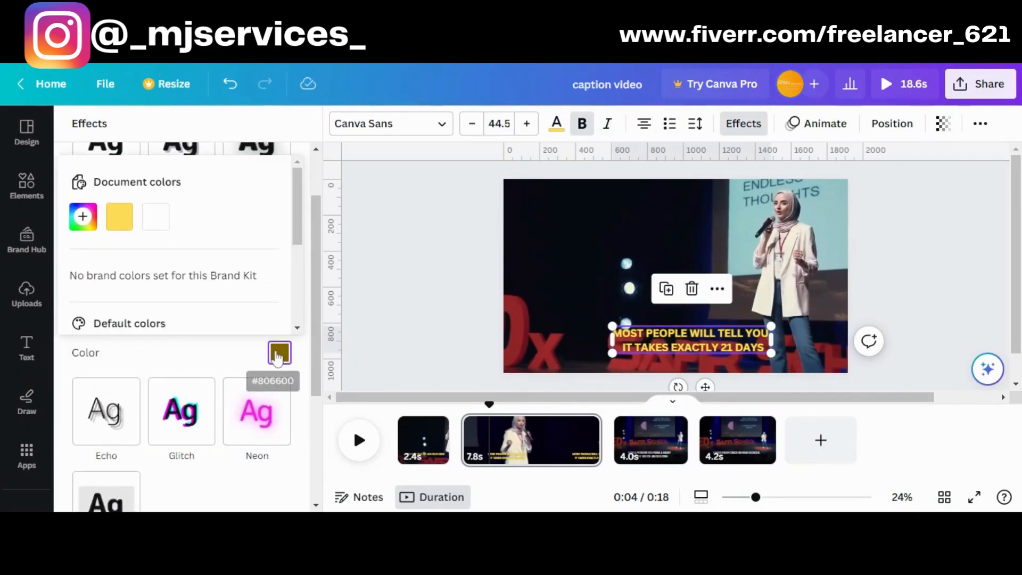
left_click(275, 357)
left_click(276, 359)
scroll(238, 361, "up", 2)
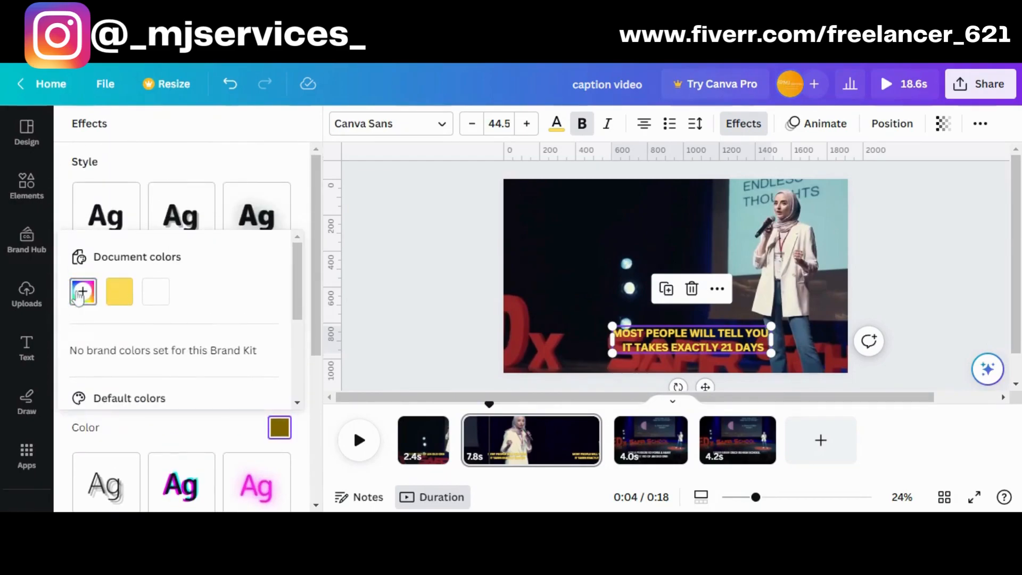
left_click(83, 291)
left_click(100, 397)
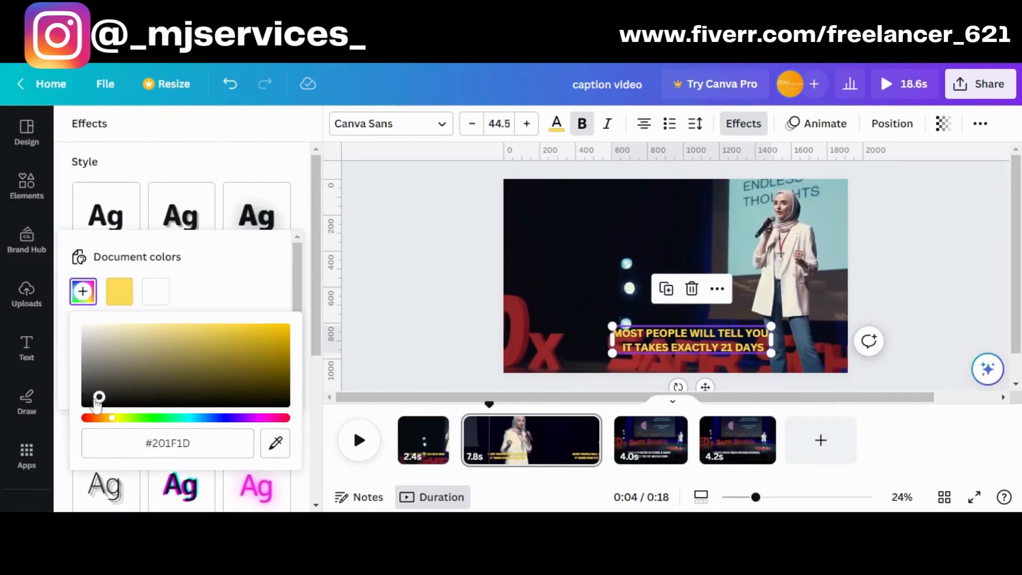
left_click(659, 351)
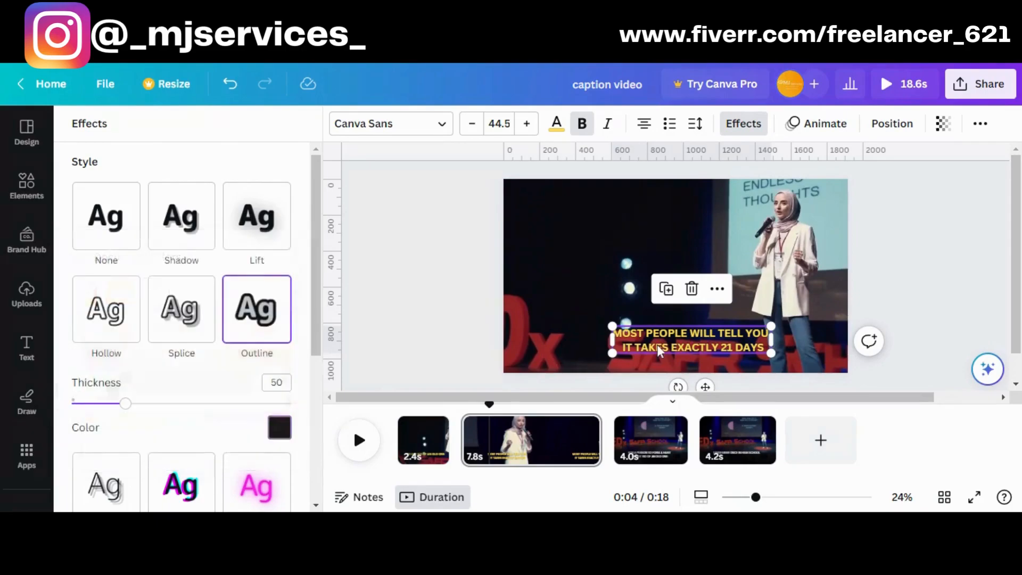
scroll(193, 452, "down", 3)
scroll(191, 453, "up", 3)
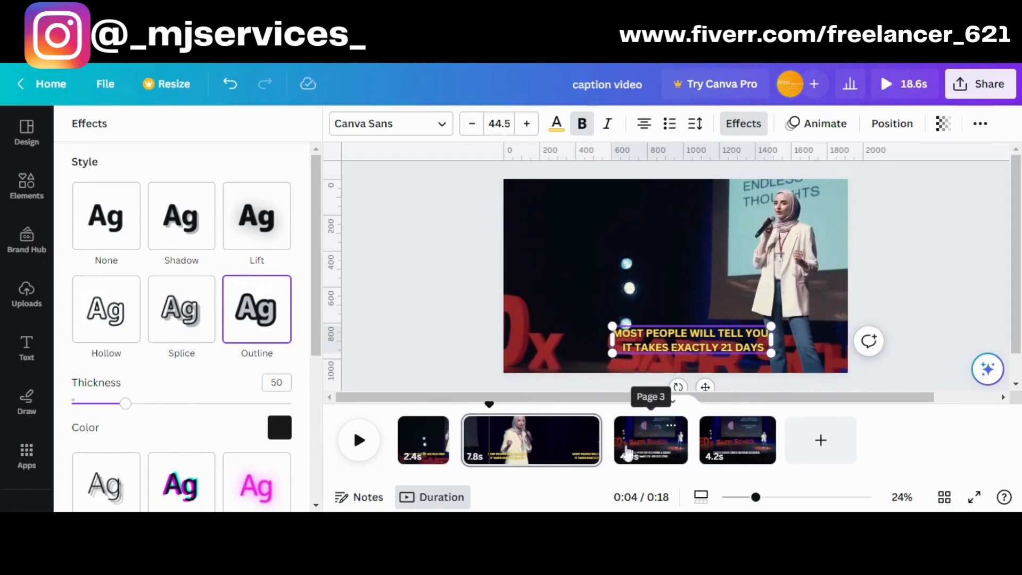
Colour the first line of the page 3 caption, "FOR A PERSON TO FORM A HABIT", white #ffffff
left_click(572, 447)
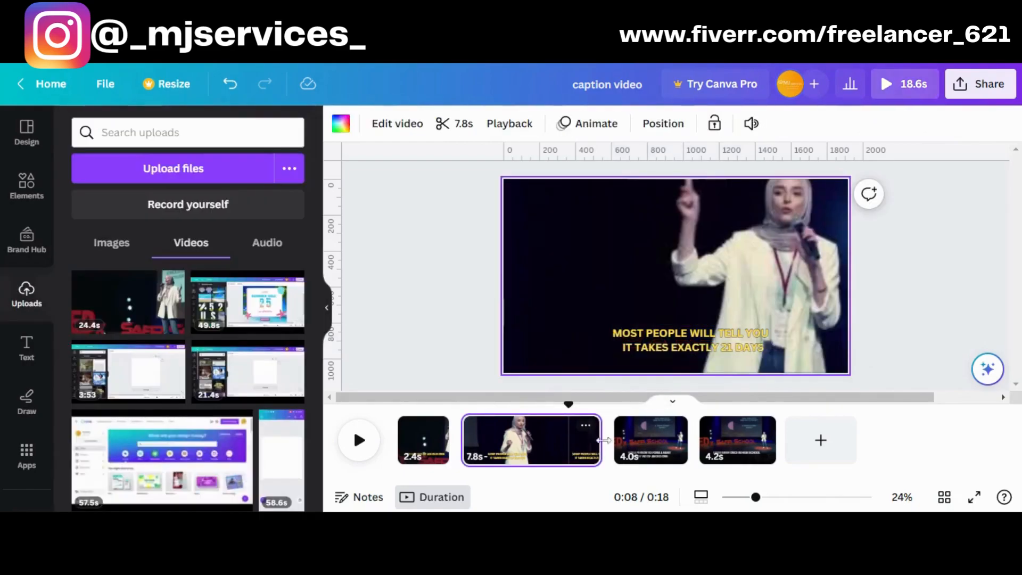
left_click(650, 434)
left_click(585, 328)
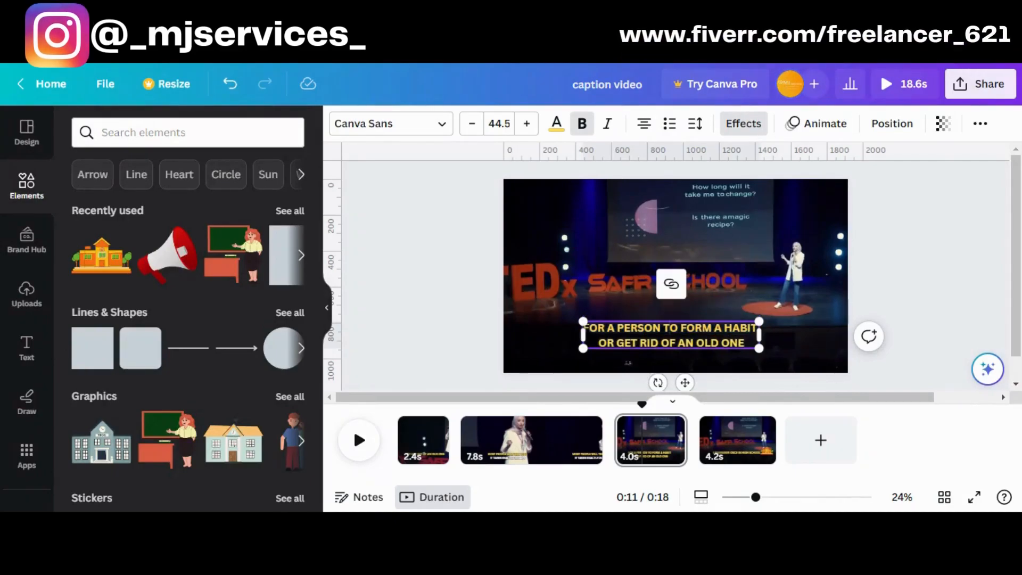
left_click_drag(589, 328, 624, 328)
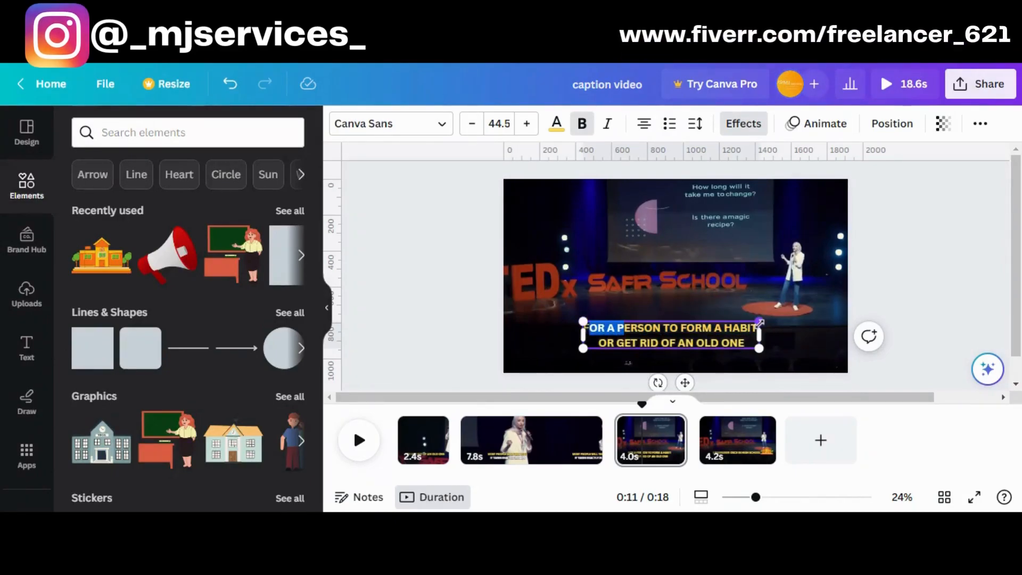
left_click(624, 328)
left_click_drag(723, 328, 604, 328)
left_click_drag(758, 325, 588, 326)
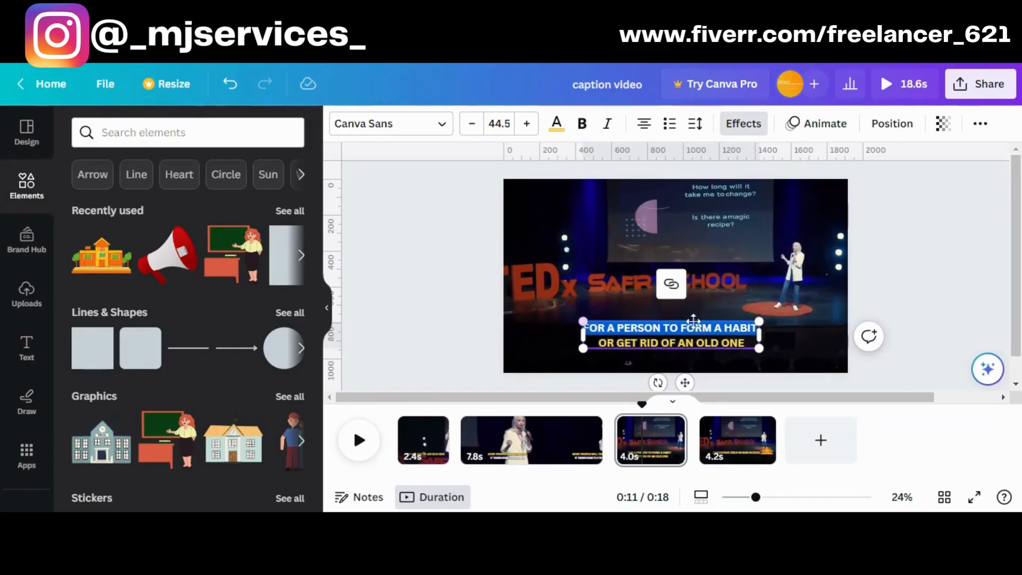
left_click(556, 123)
left_click(133, 263)
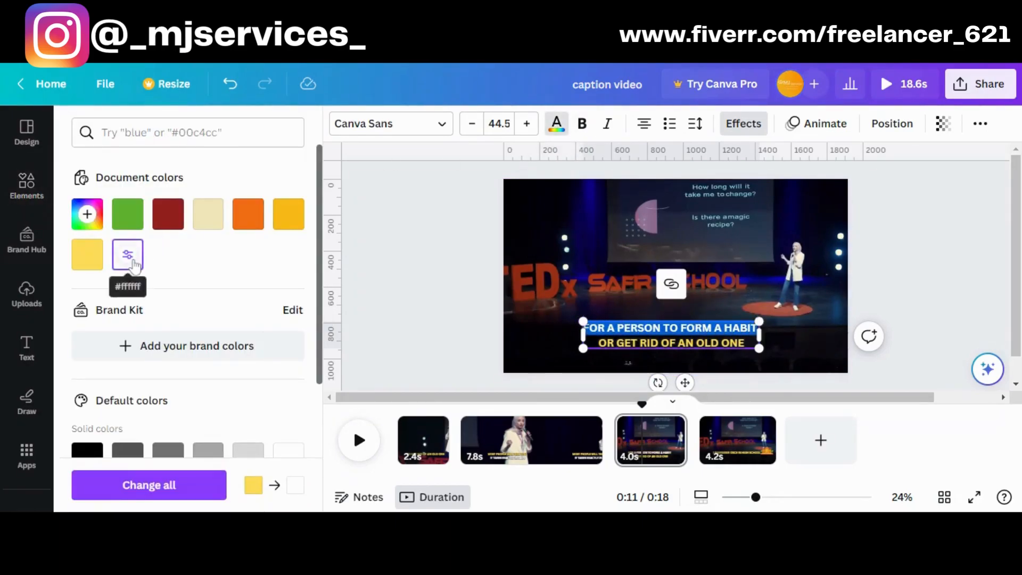
left_click(569, 272)
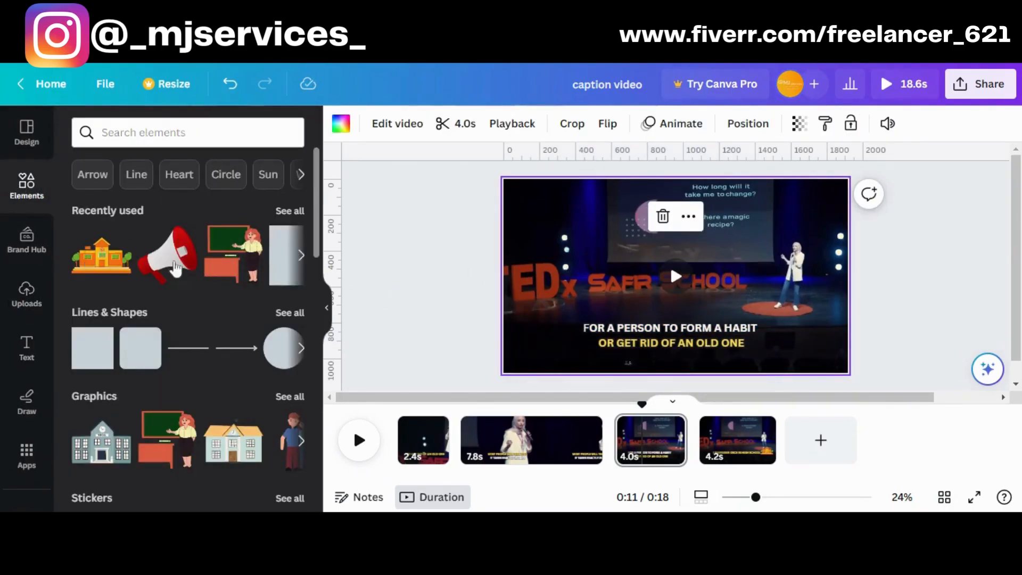
Review the captions on the existing pages and play back page 4 to check its caption timing
left_click(731, 446)
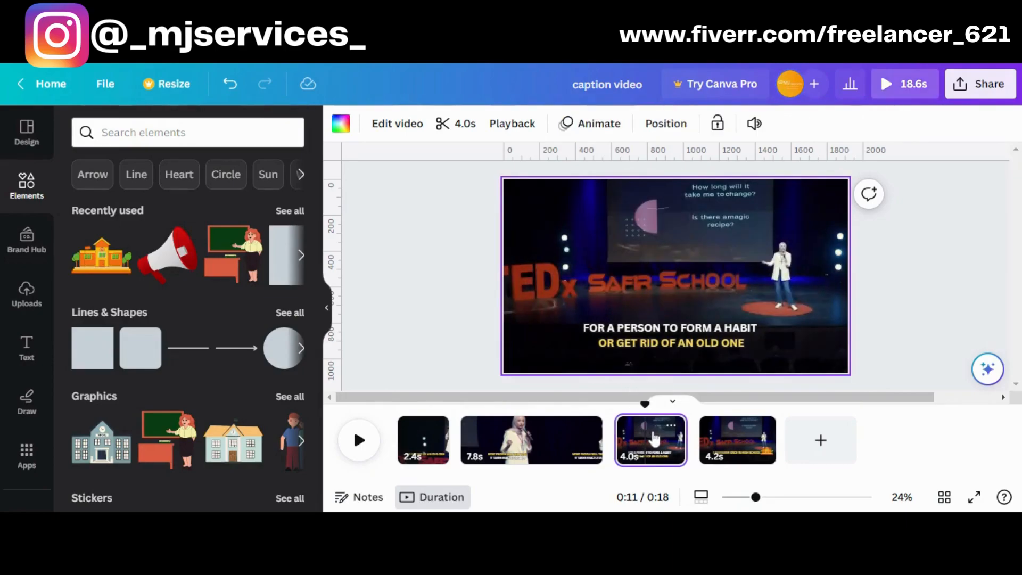
left_click(422, 429)
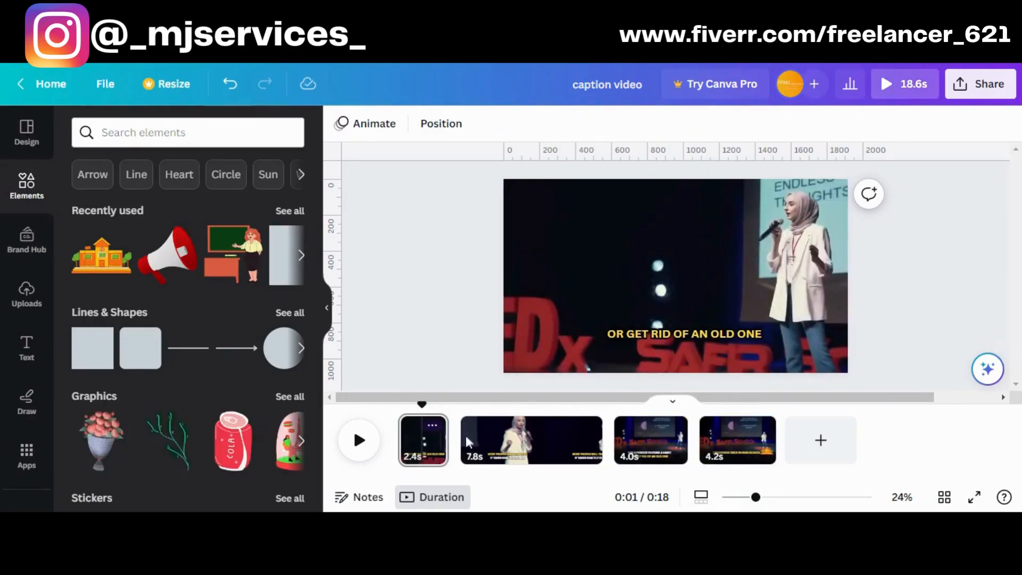
left_click(500, 445)
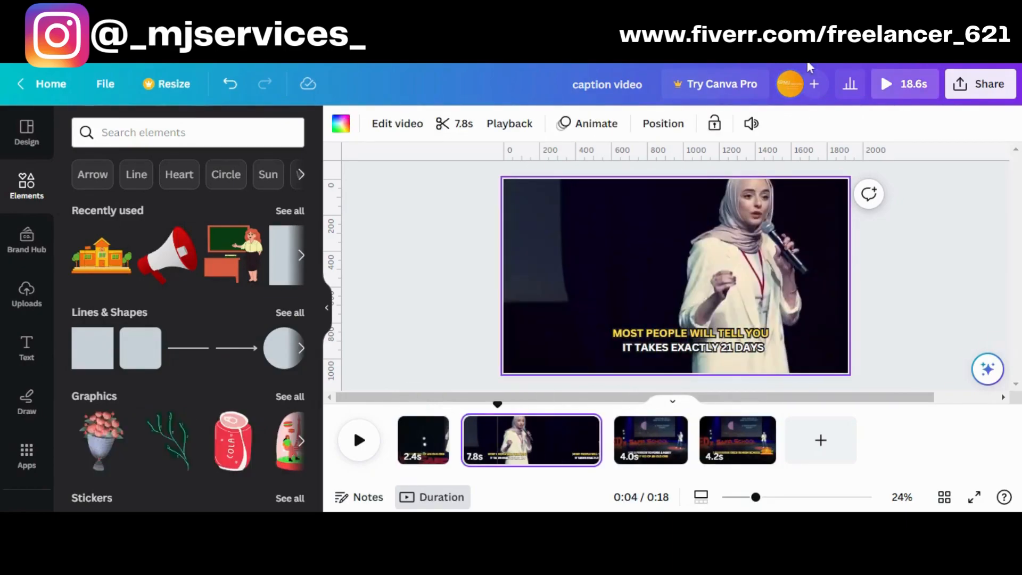
left_click(467, 333)
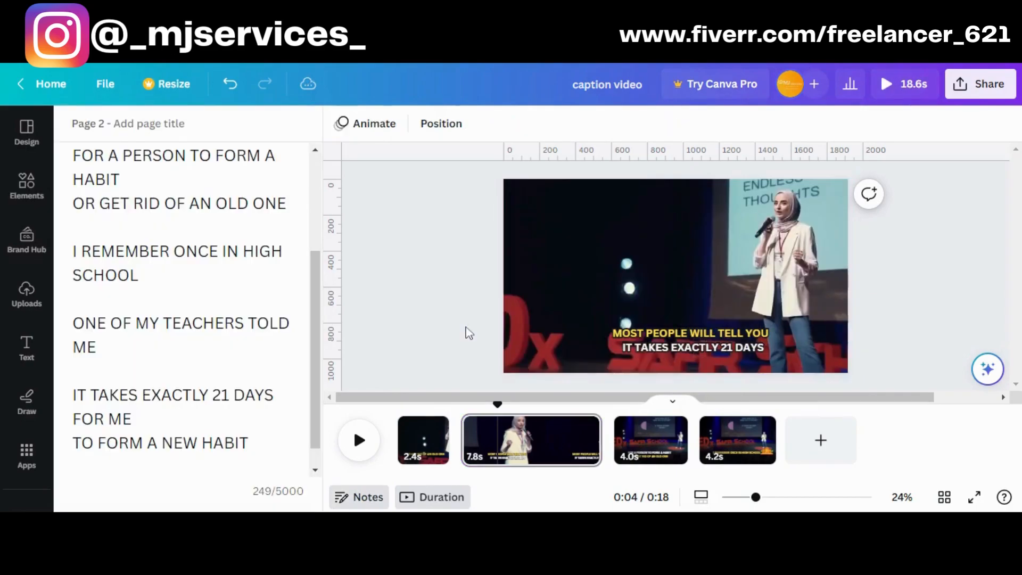
left_click(748, 447)
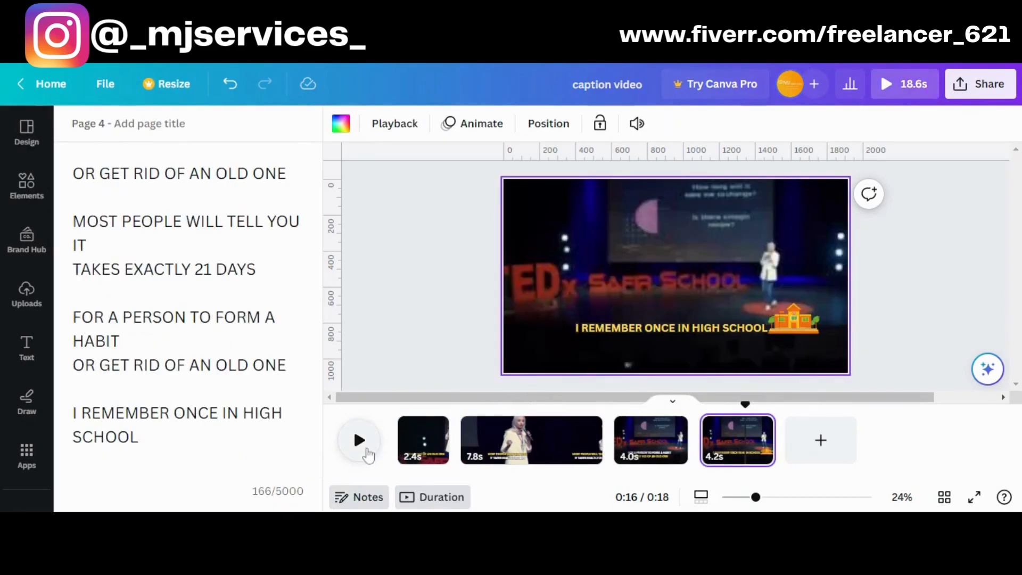
left_click(365, 449)
left_click(739, 443)
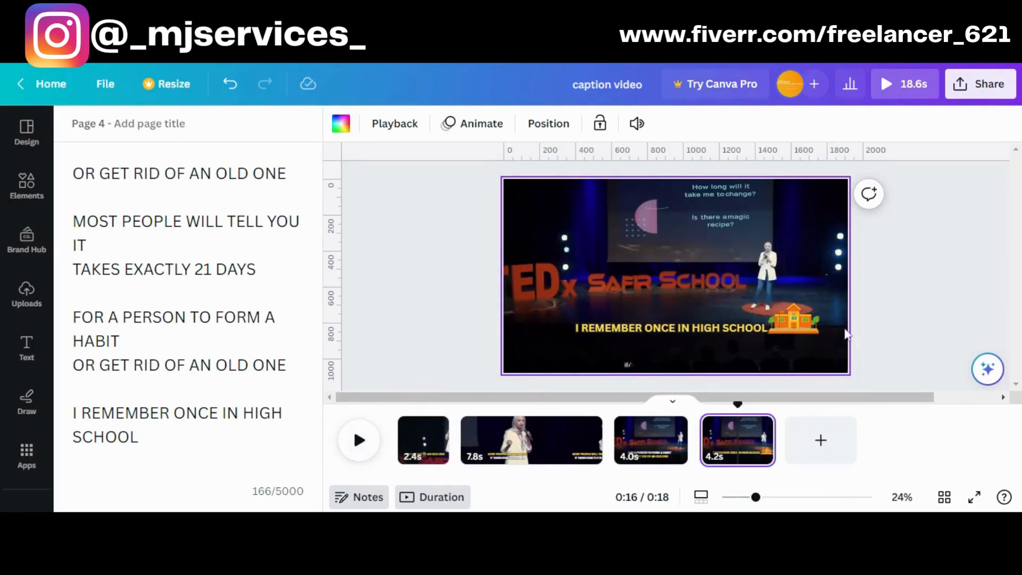
left_click(762, 330)
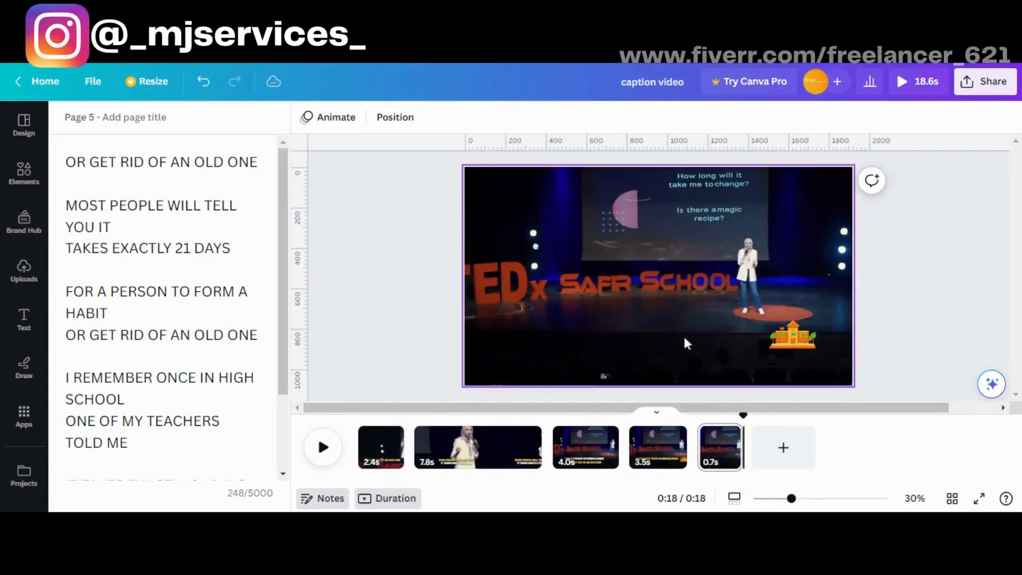
left_click(609, 338)
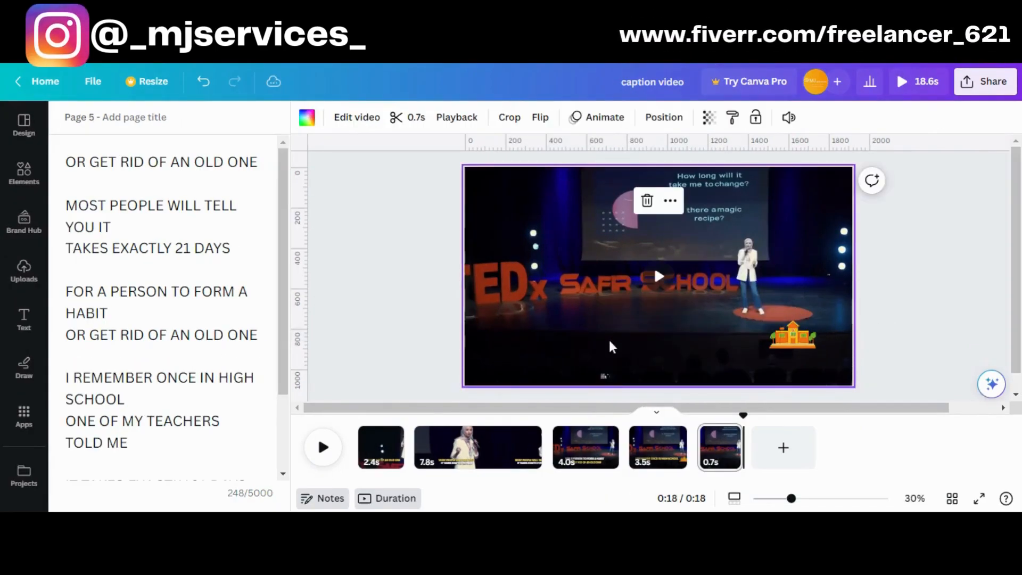
Place the caption "ONE OF MY TEACHERS TOLD ME" near the bottom of page 5 and delete the school building graphic
left_click_drag(613, 276, 613, 342)
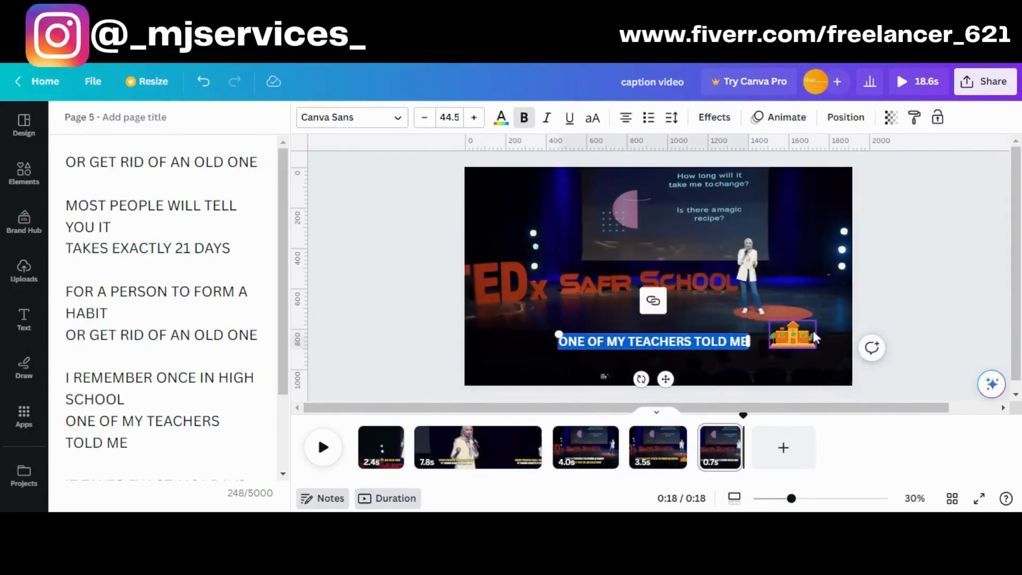
left_click(804, 341)
key("Delete")
Add the recently used teacher-at-chalkboard graphic to page 5 and place it small, just after the end of the caption
left_click(25, 182)
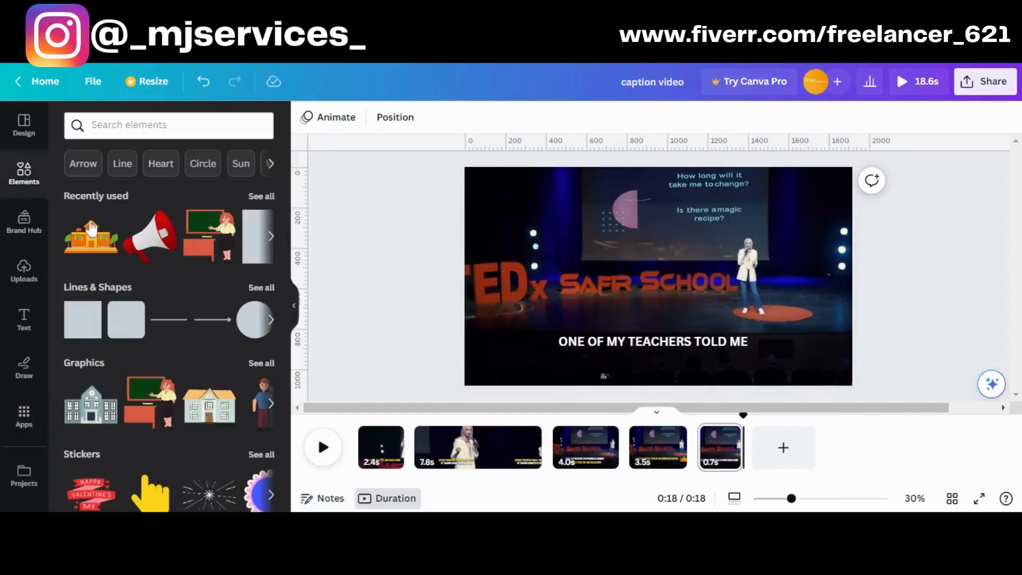
left_click(208, 236)
left_click_drag(703, 233, 659, 276)
left_click_drag(651, 318, 793, 361)
Colour the page 5 caption with the document's yellow and play back the change from page 4 to page 5
left_click(692, 341)
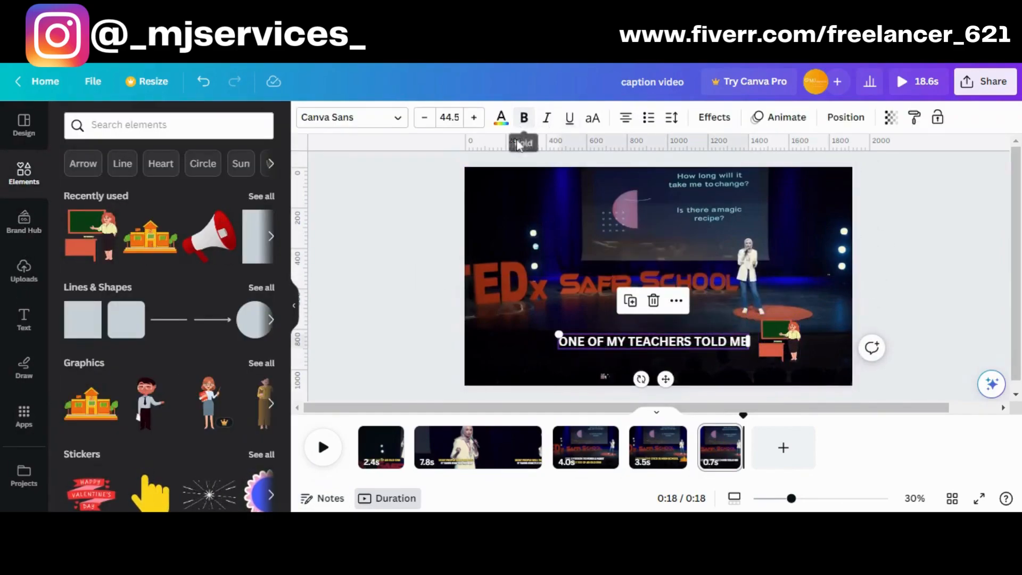
left_click(500, 117)
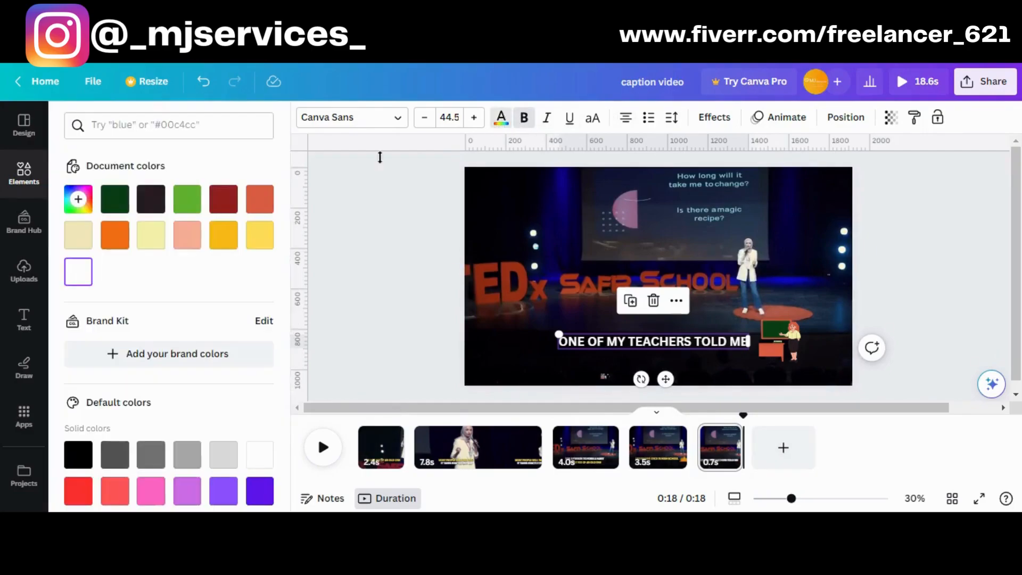
left_click(260, 237)
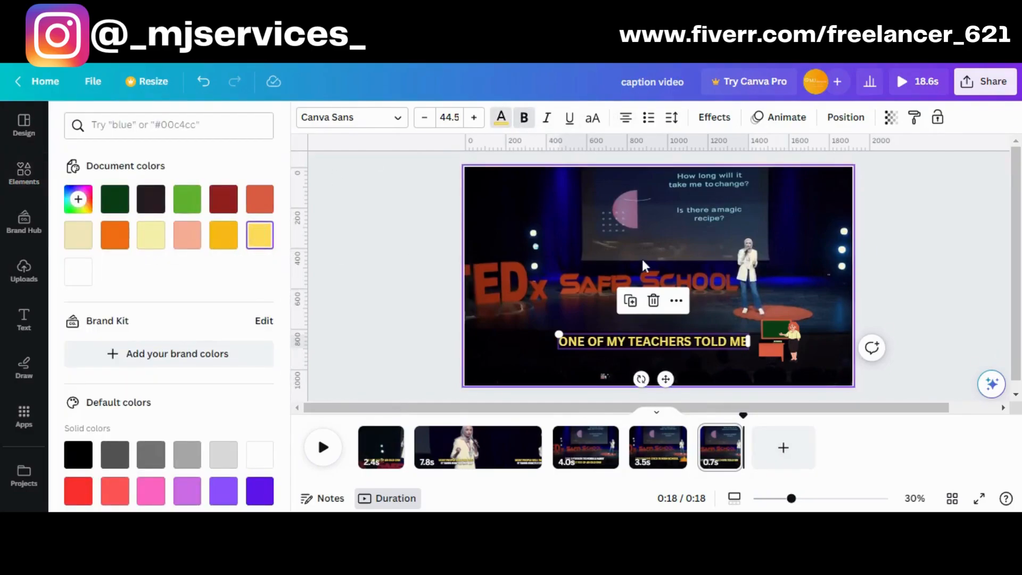
left_click(641, 257)
left_click(324, 448)
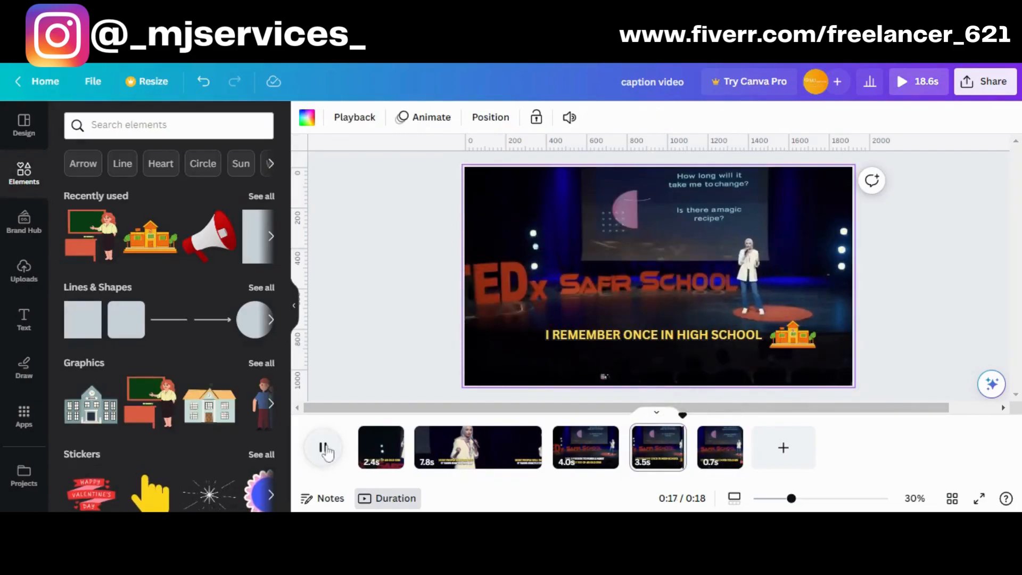
left_click(729, 455)
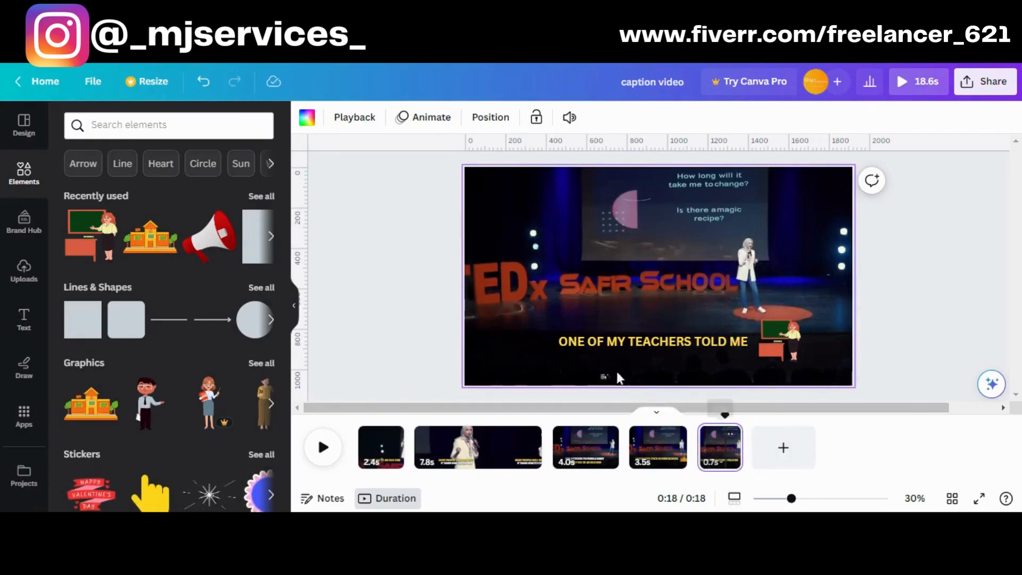
Show the page notes and duplicate page 5 as a 6.6-second page 6
left_click(323, 498)
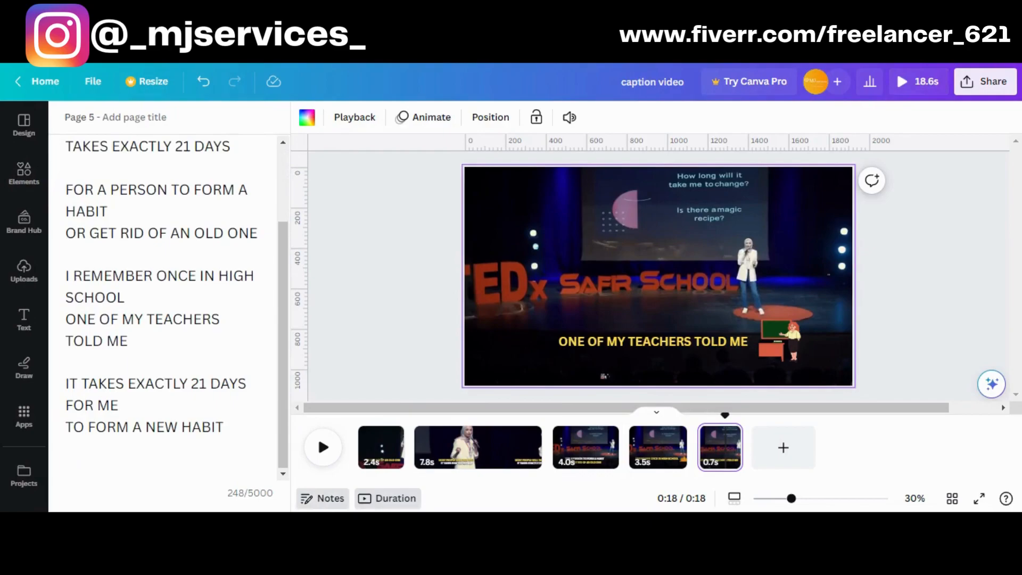
left_click(729, 434)
left_click(770, 240)
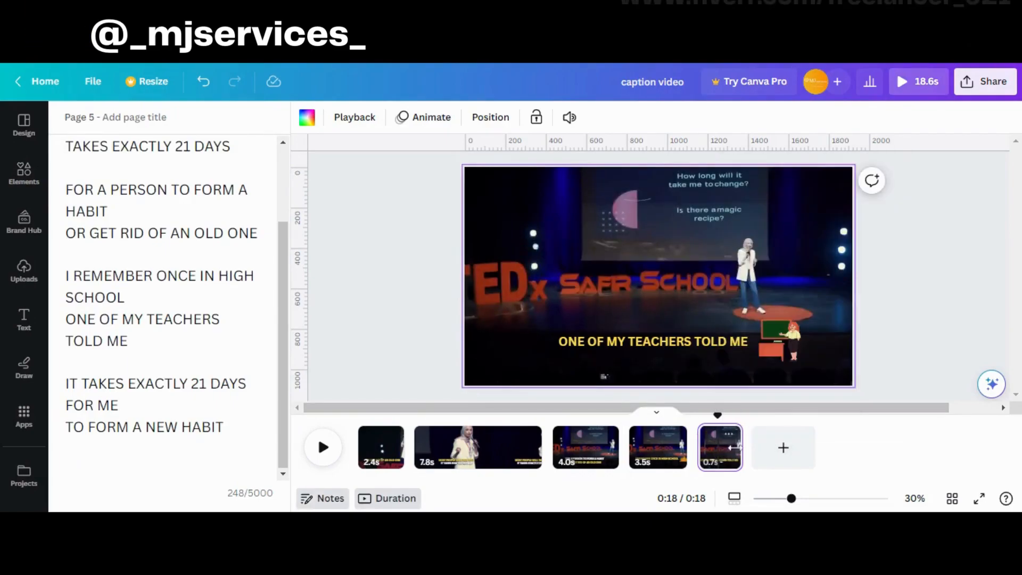
Replace the page 6 caption with "IT TAKES EXACTLY 21 DAYS FOR ME TO FORM A NEW HABIT" copied from the notes
left_click(623, 343)
scroll(177, 319, "down", 2)
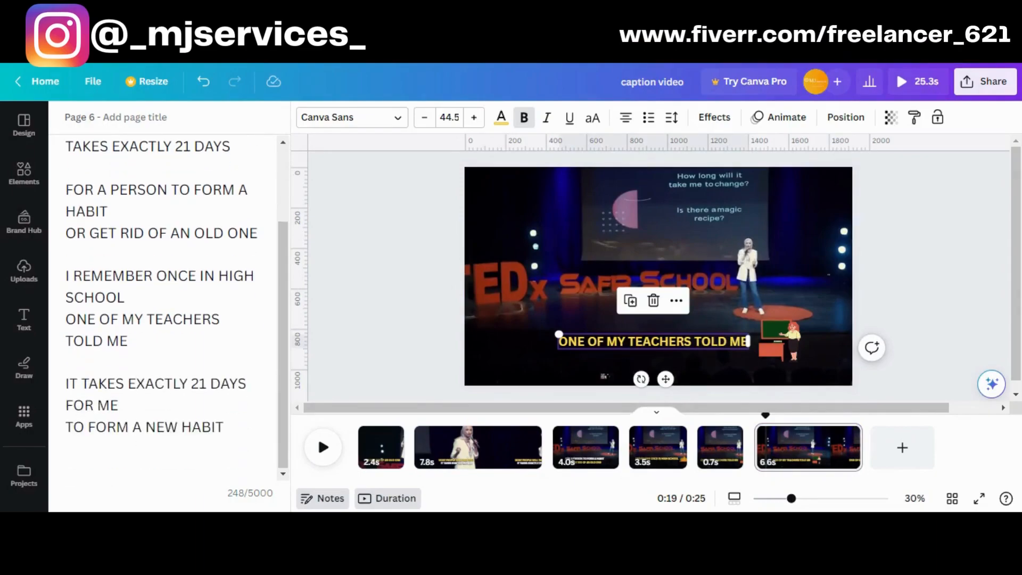
left_click_drag(225, 428, 66, 384)
key("ctrl+c")
left_click(717, 345)
key("ctrl+v")
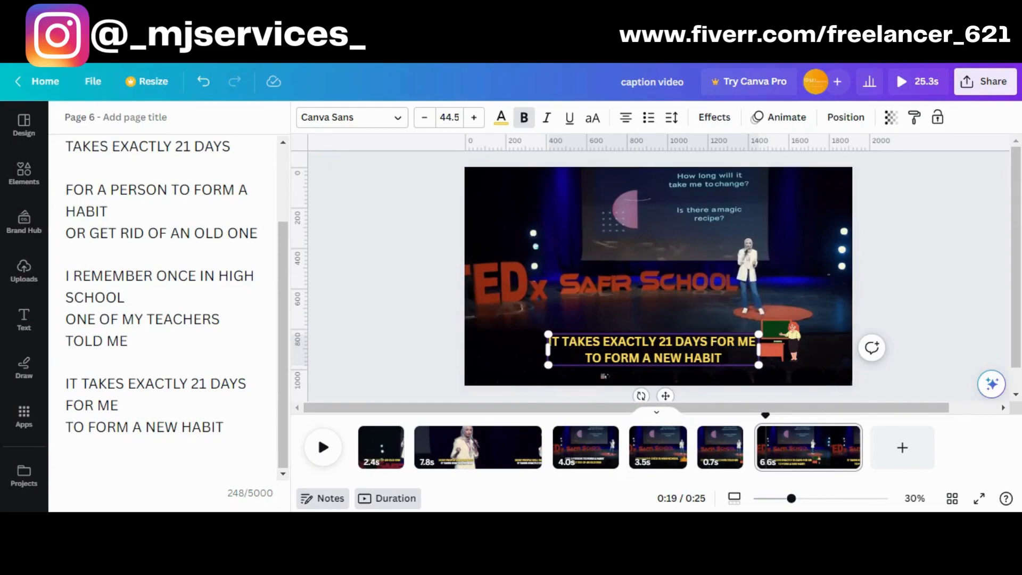
Colour the second line "TO FORM A NEW HABIT" of the page 6 caption white and apply the Outline effect
left_click_drag(722, 358, 585, 358)
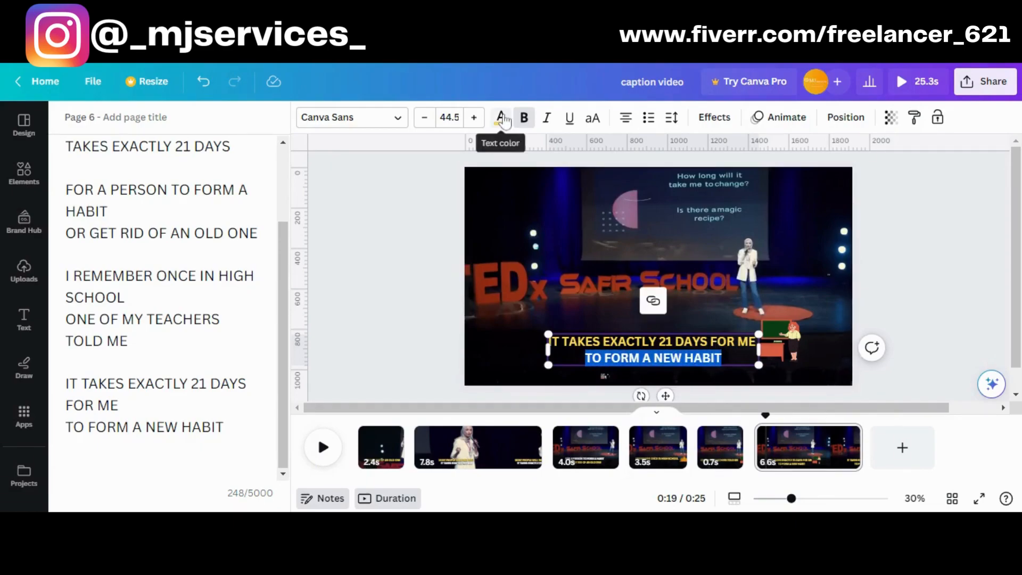
left_click(503, 118)
left_click(80, 271)
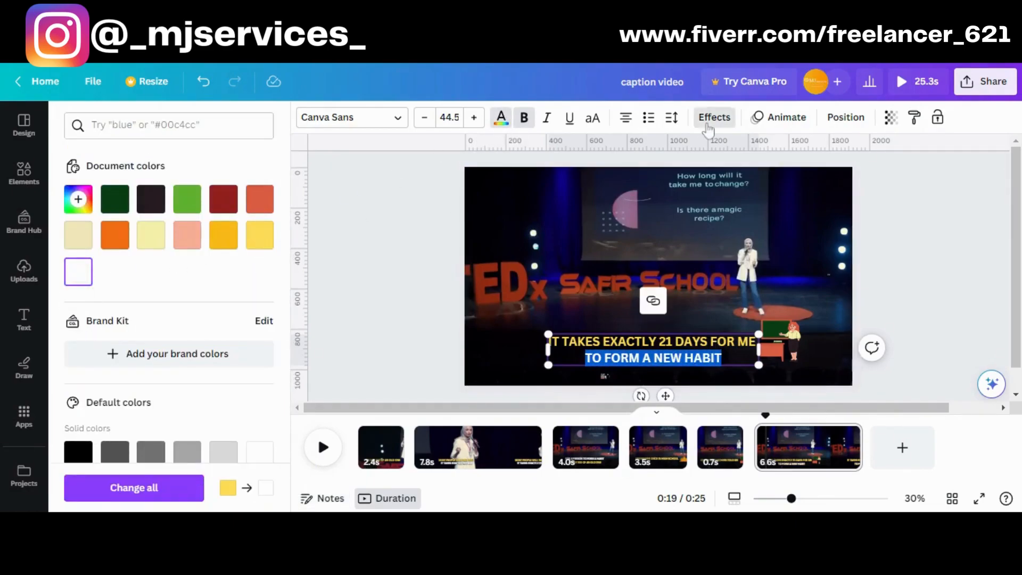
left_click(714, 118)
left_click(226, 293)
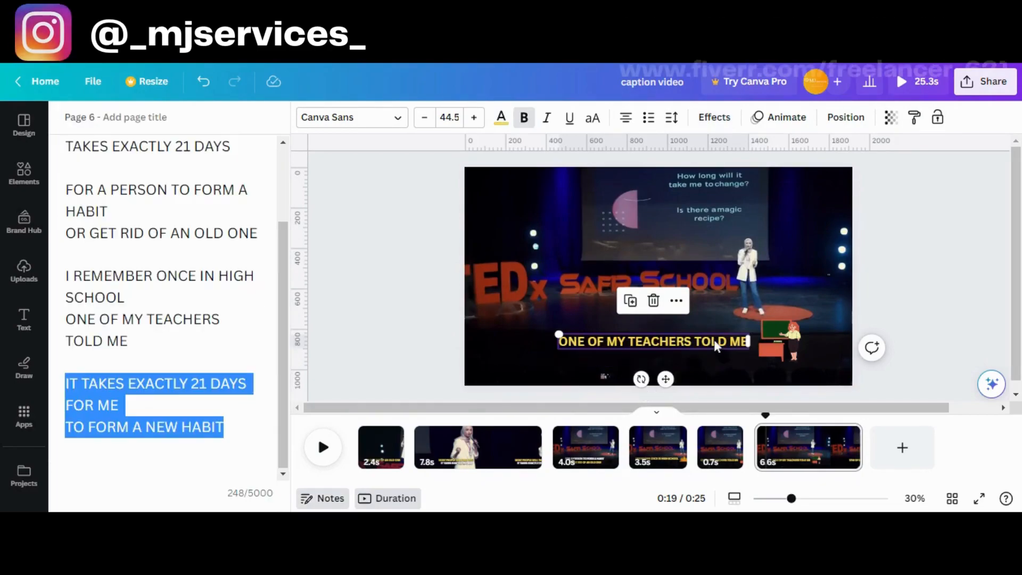
Paste the copied line "IT TAKES EXACTLY 21 DAYS FOR ME TO FORM A NEW HABIT" over the page 6 teacher caption
left_click(716, 345)
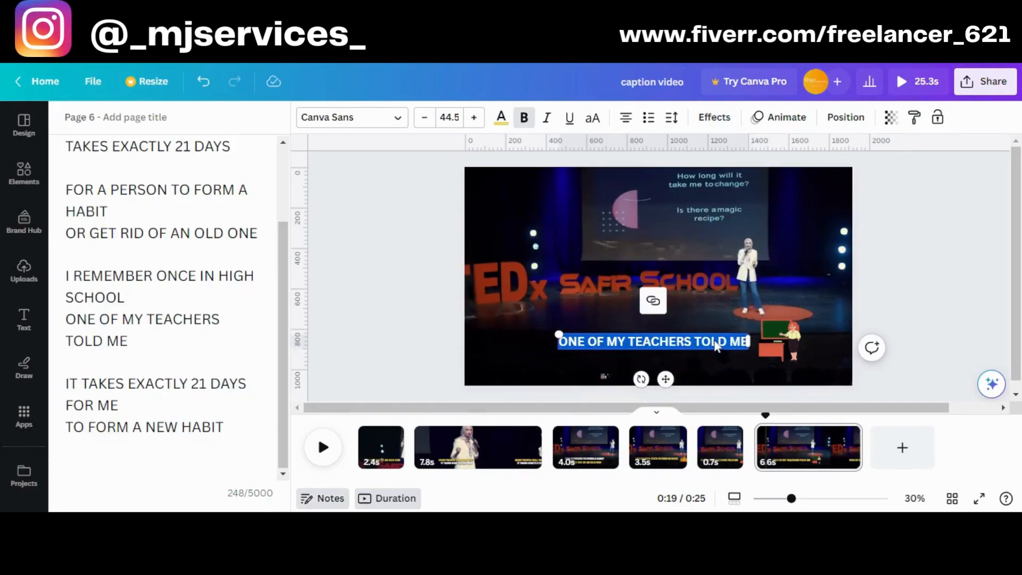
key("ctrl+v")
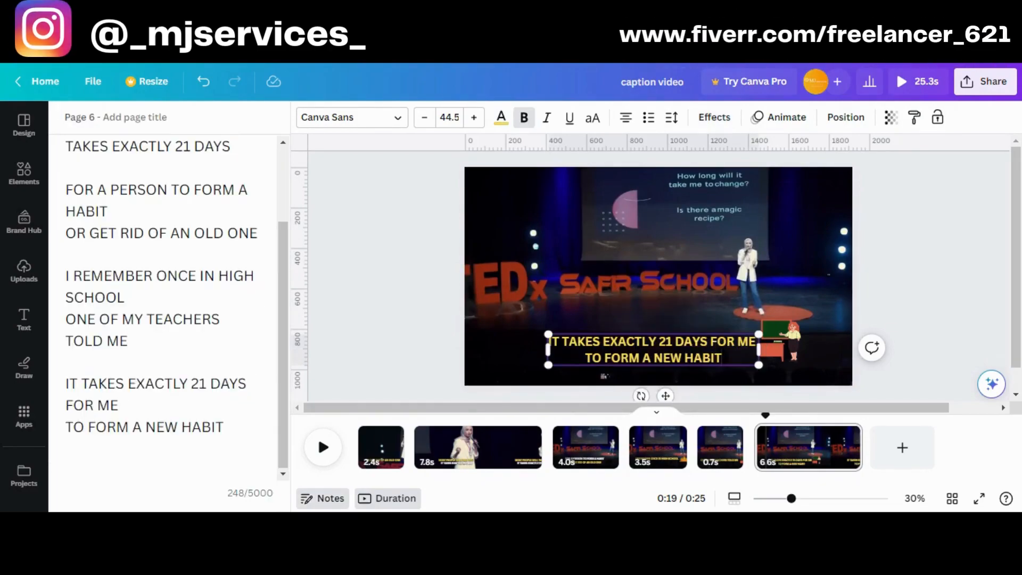